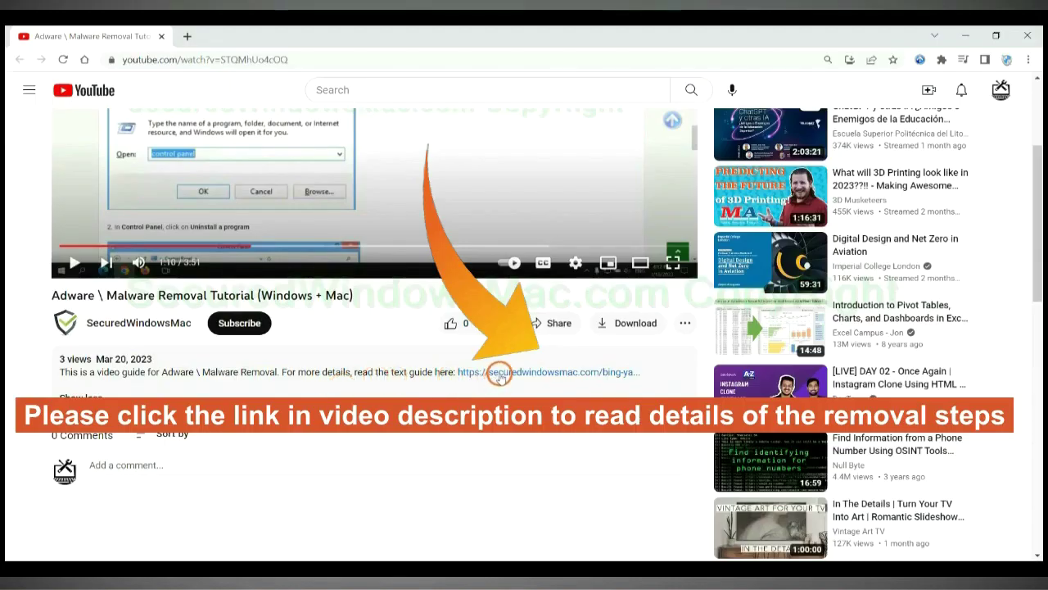
Open the removal guide and scroll to its Instant Automatic Removal section with the SpyHunter links
click(500, 374)
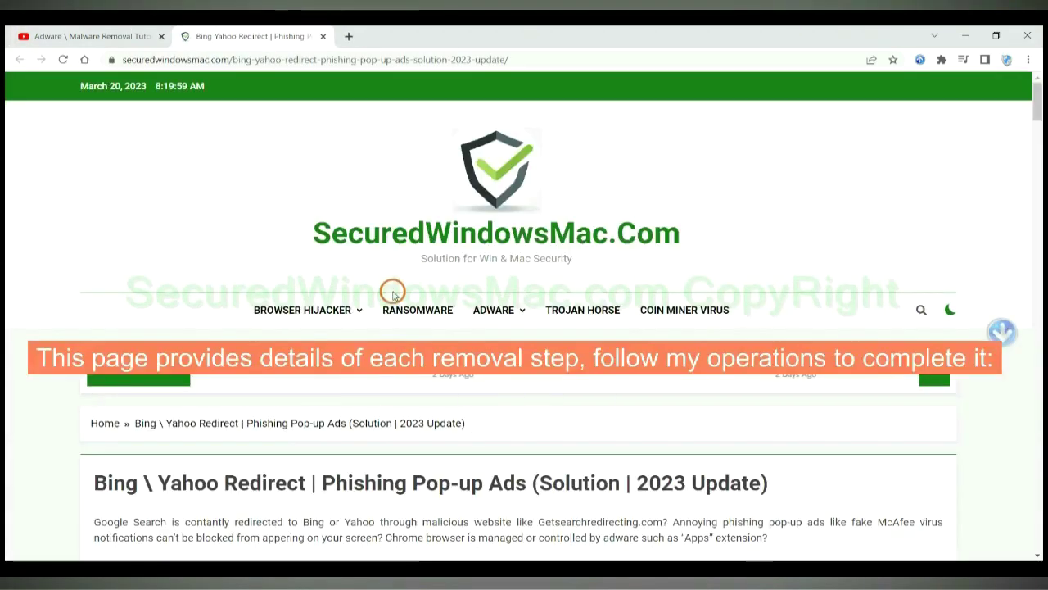
scroll(742, 243, down, 2)
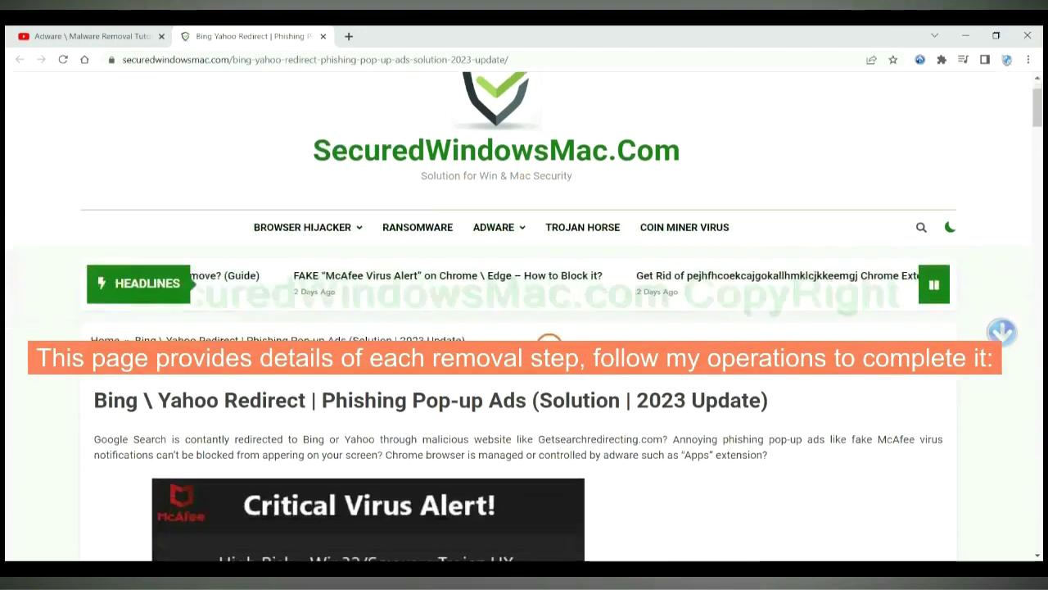
scroll(742, 243, down, 4)
scroll(524, 311, down, 4)
scroll(524, 311, down, 4)
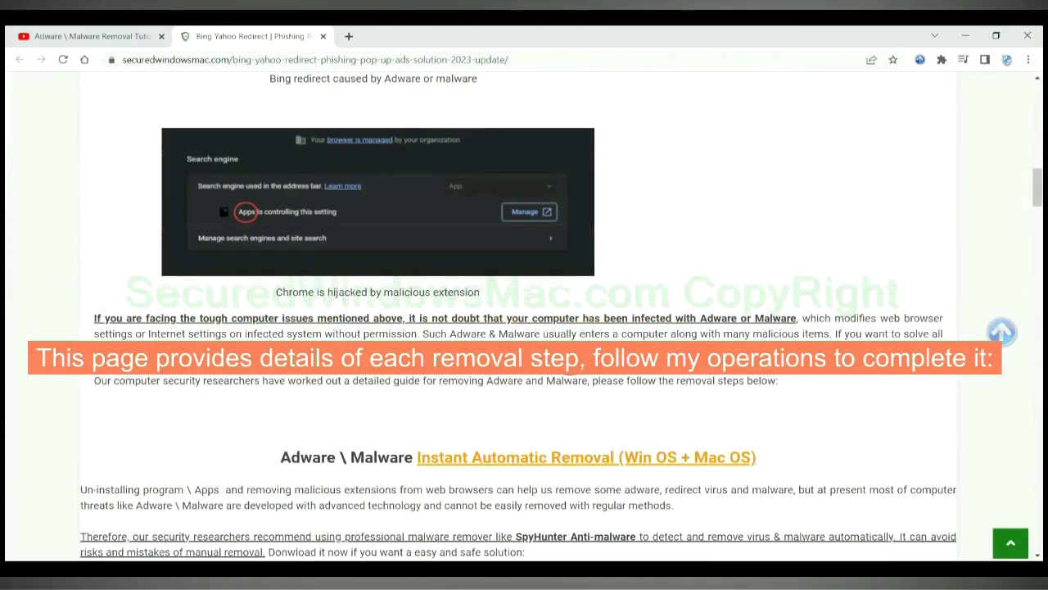
scroll(573, 369, down, 3)
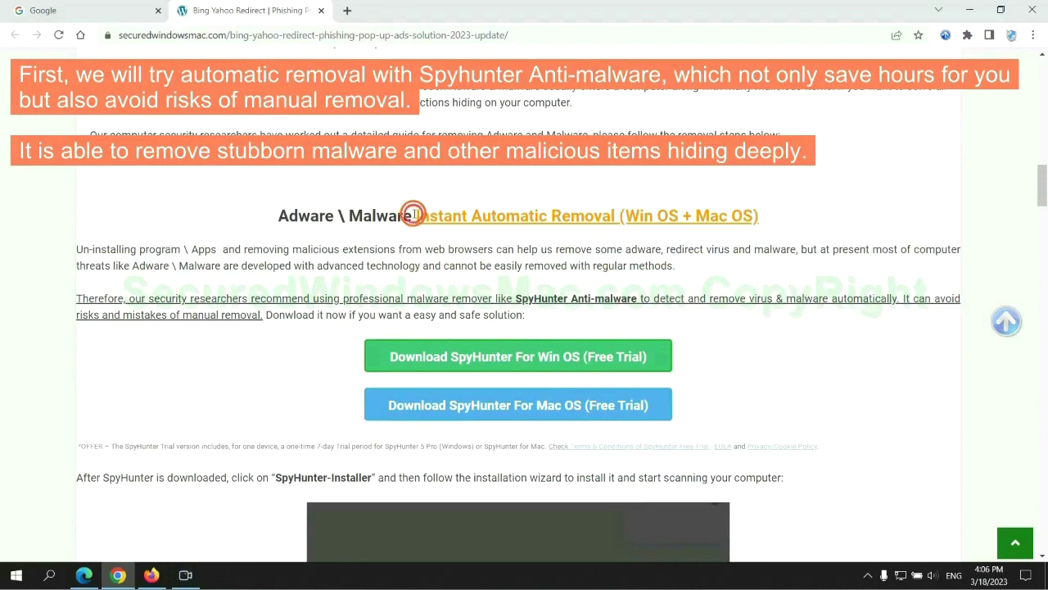
drag(414, 215, 606, 214)
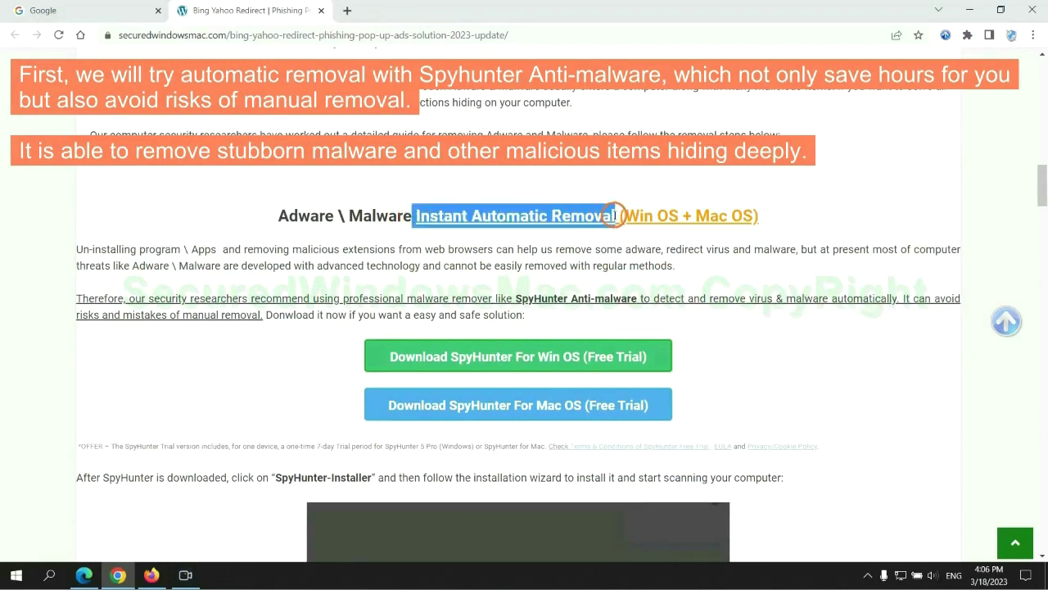
click(524, 180)
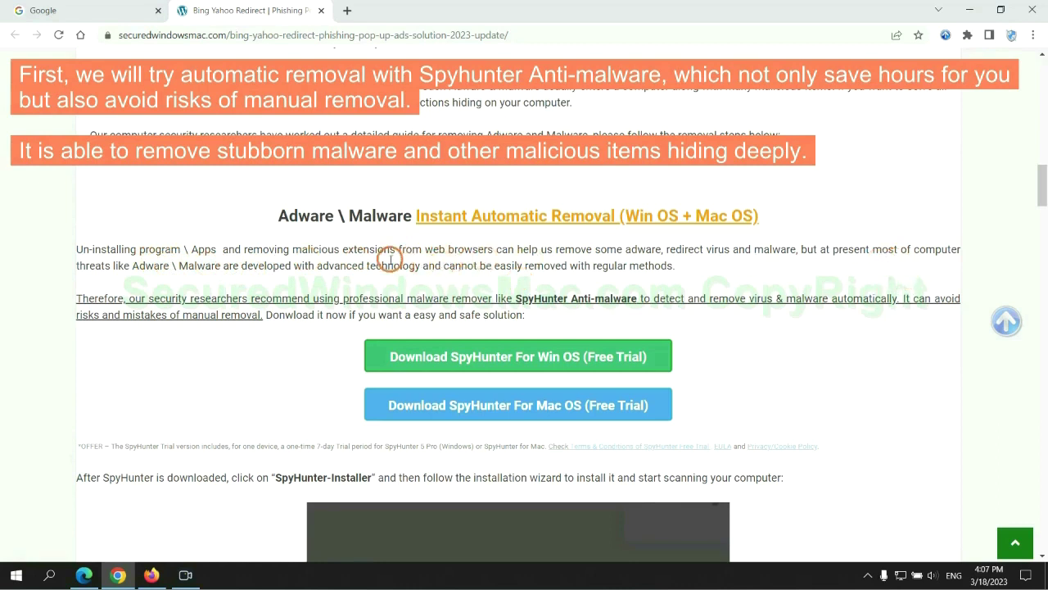
Download the Windows SpyHunter installer, keep it despite the warning, and launch SpyHunter-Installer.exe
scroll(520, 301, down, 1)
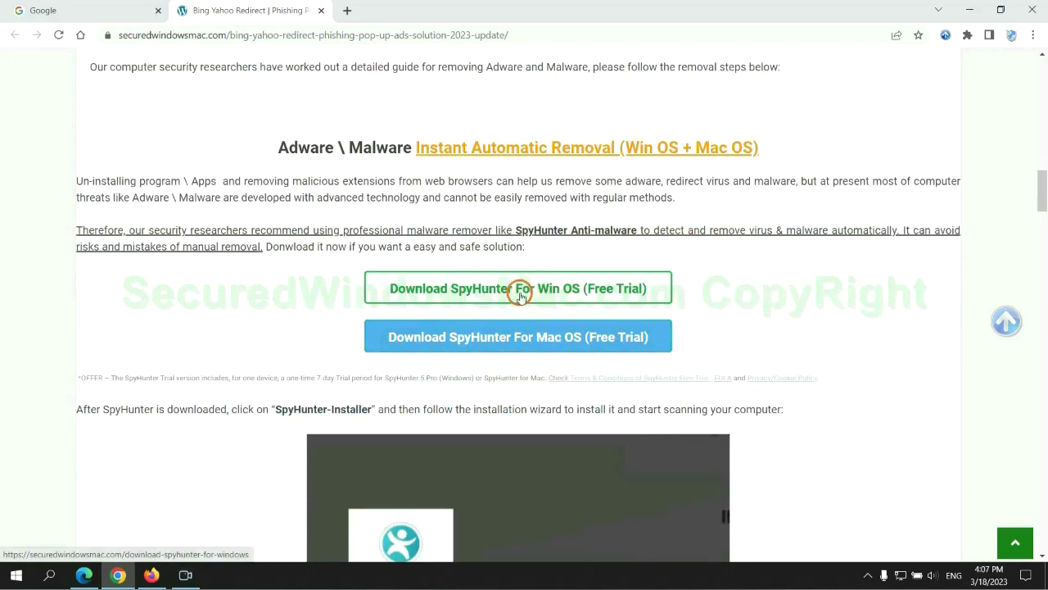
scroll(530, 332, down, 1)
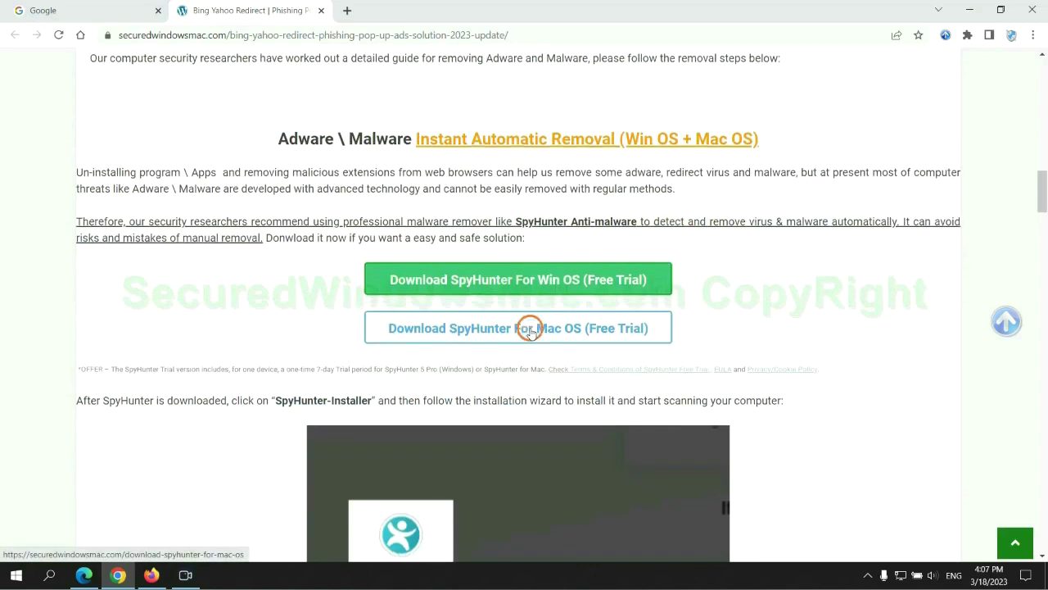
scroll(530, 328, down, 1)
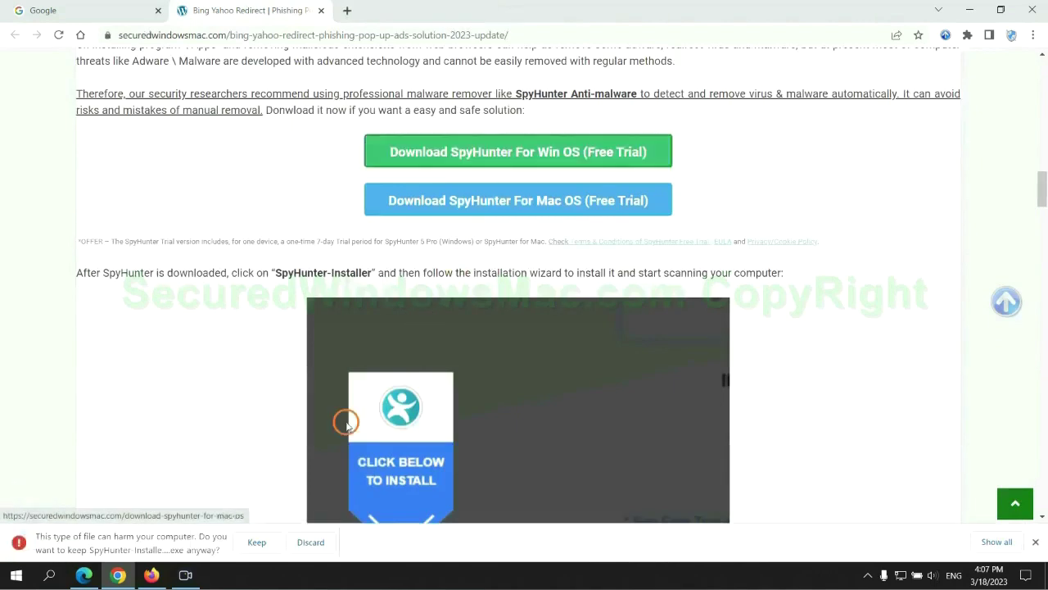
click(253, 542)
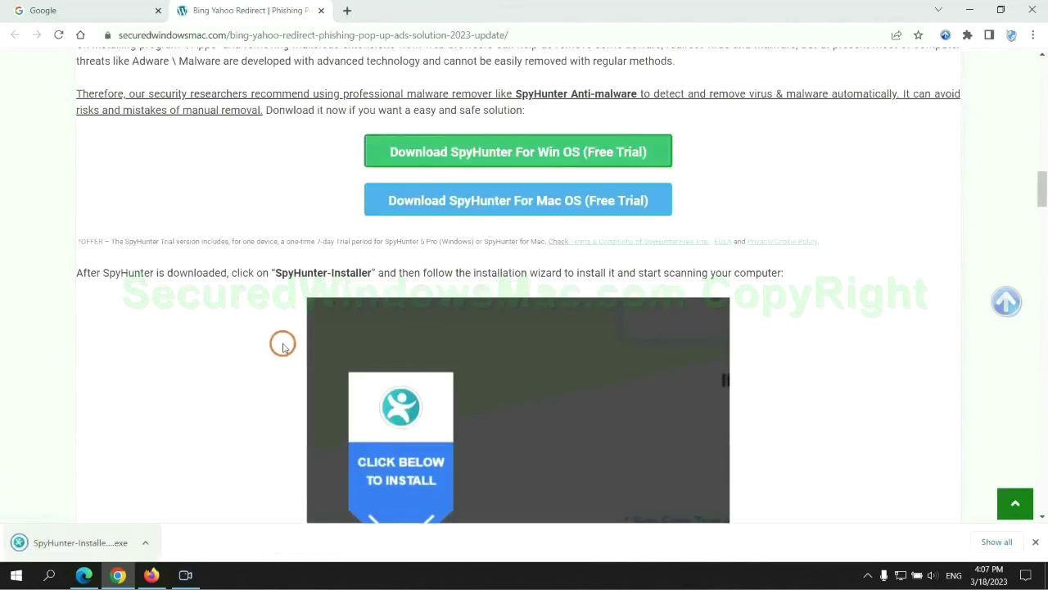
click(99, 542)
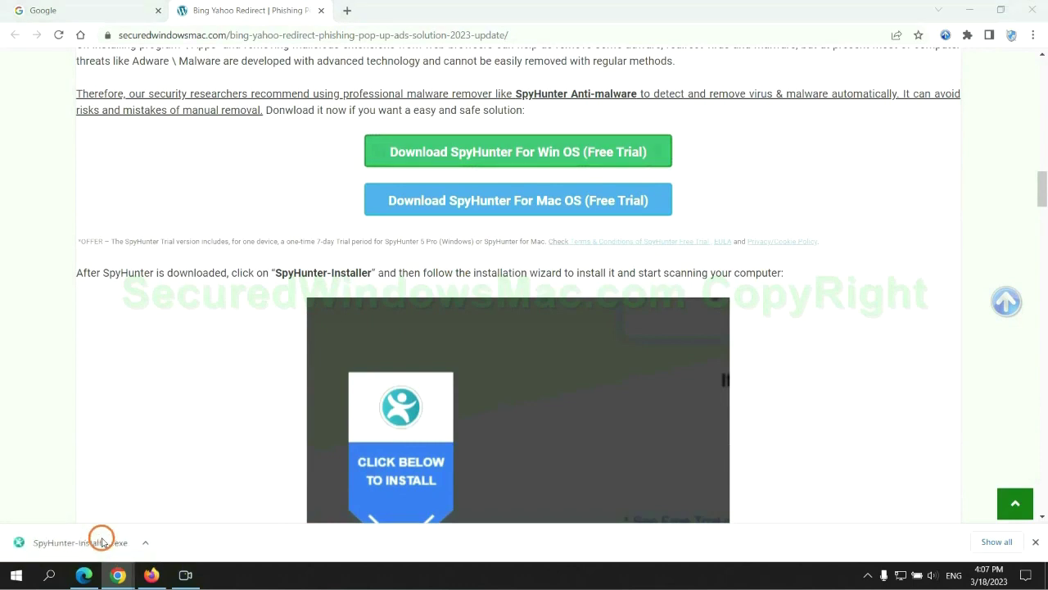
scroll(509, 237, down, 2)
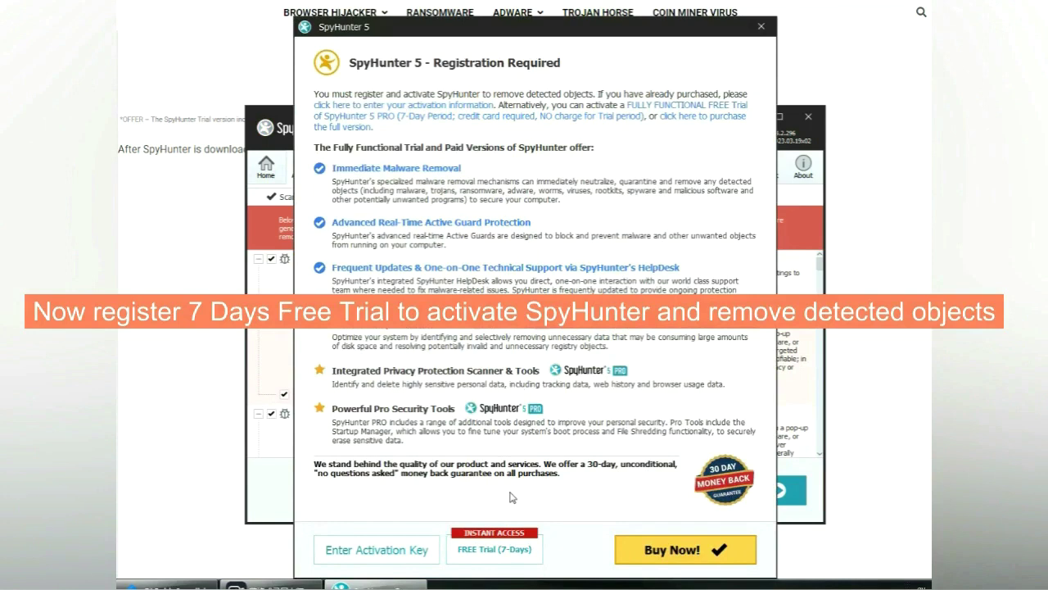
Choose FREE Trial (7-Days) in SpyHunter's Registration Required dialog
click(498, 553)
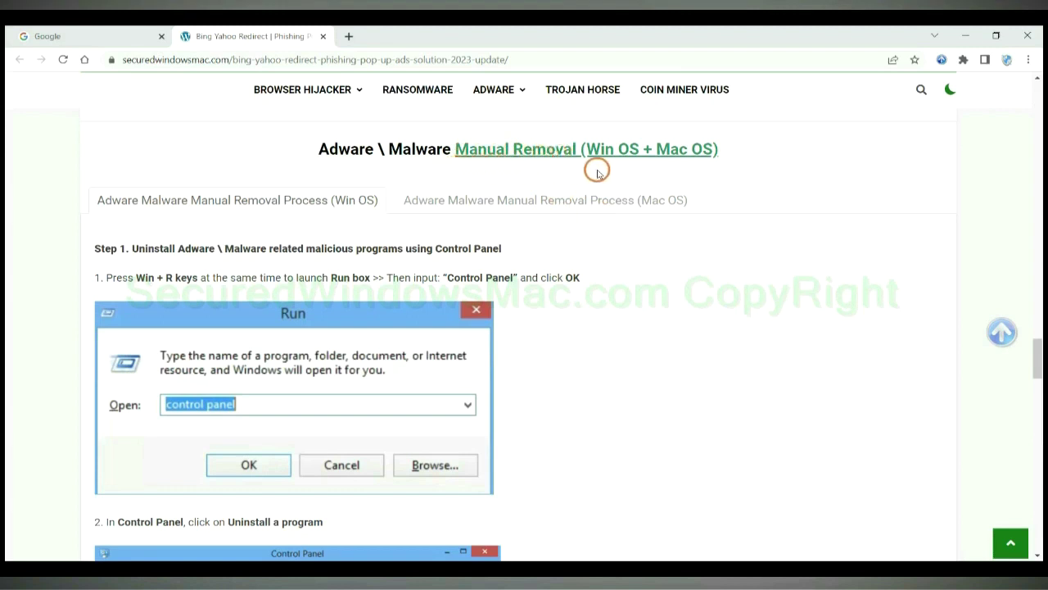
Scroll the Manual Removal section down to Step 1's Run dialog and Control Panel instructions
drag(587, 150, 638, 150)
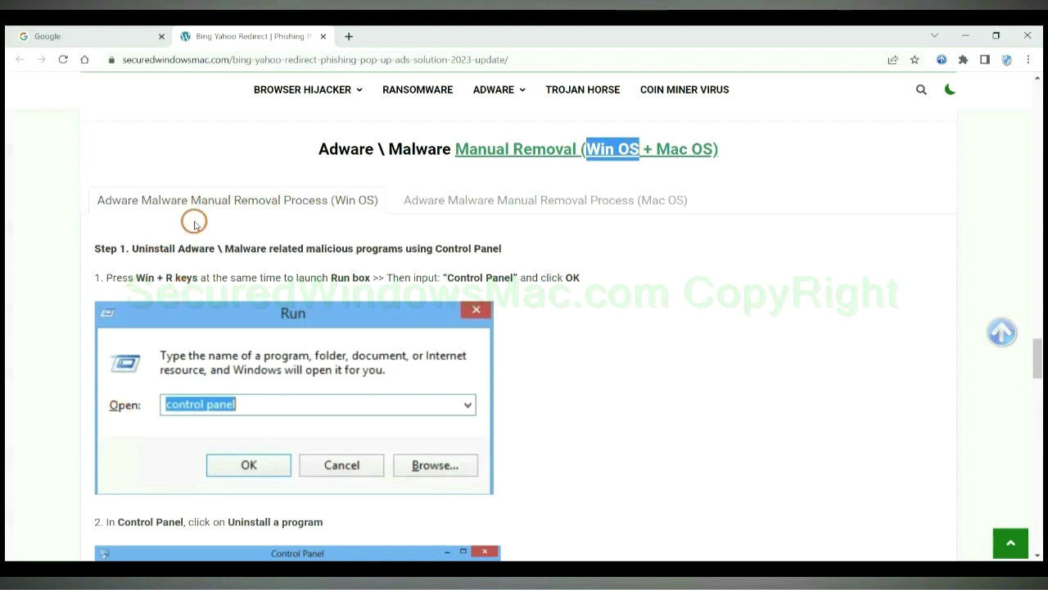
drag(656, 148, 715, 149)
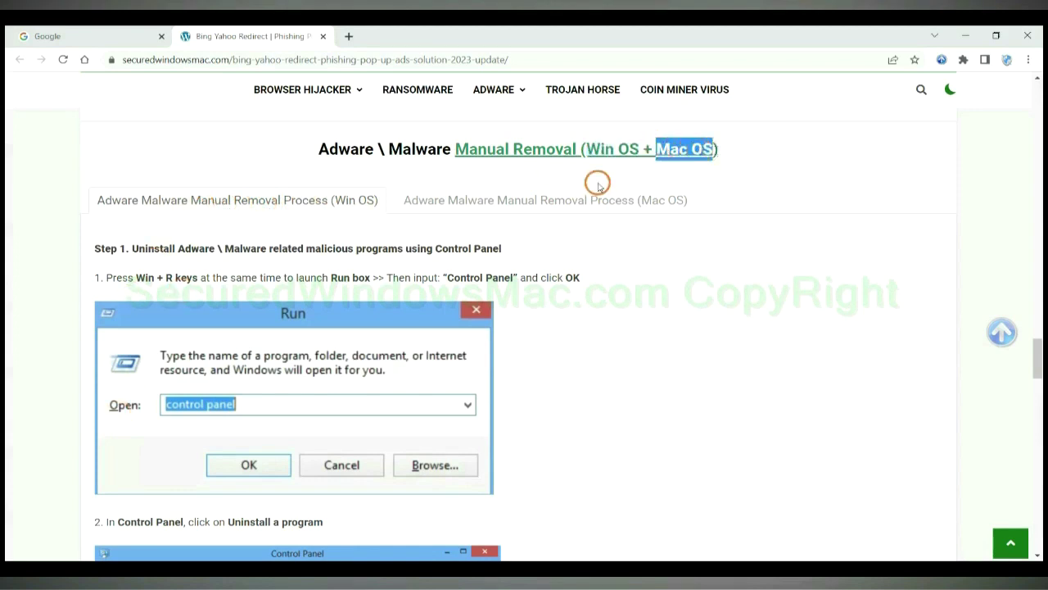
click(528, 209)
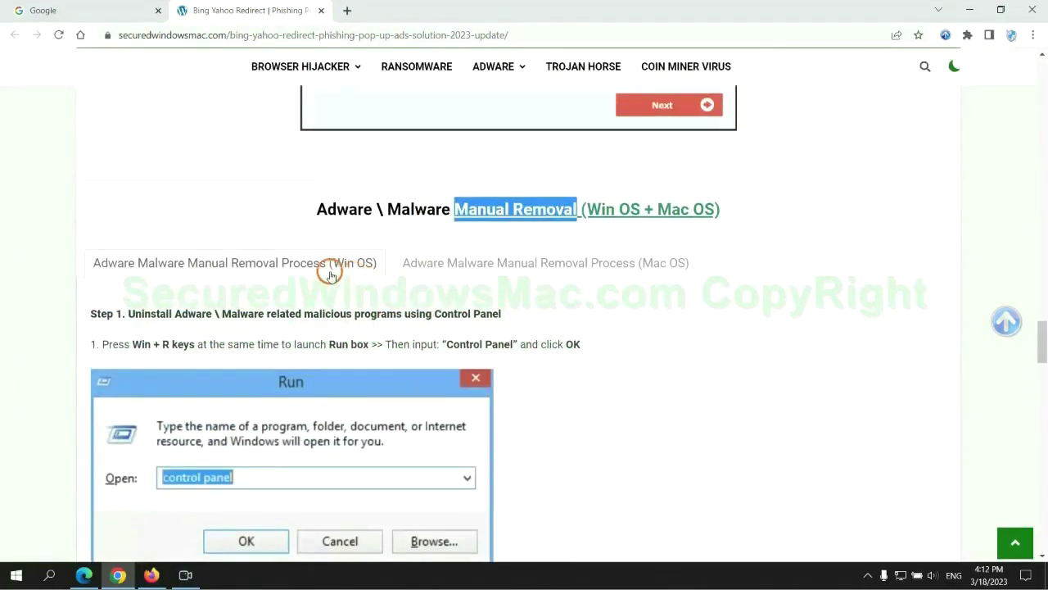
scroll(328, 270, down, 2)
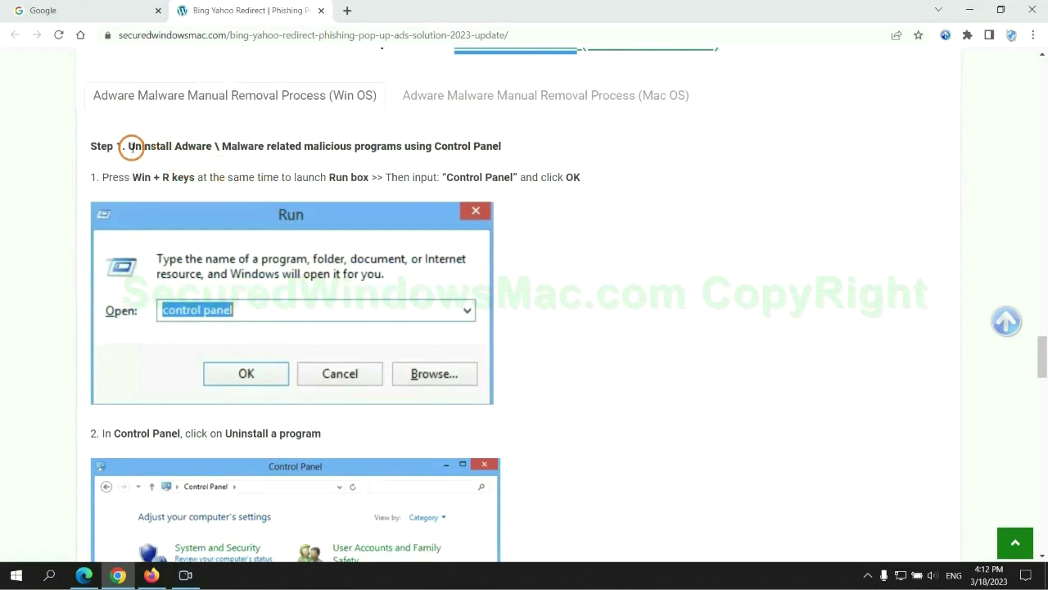
drag(131, 147, 398, 150)
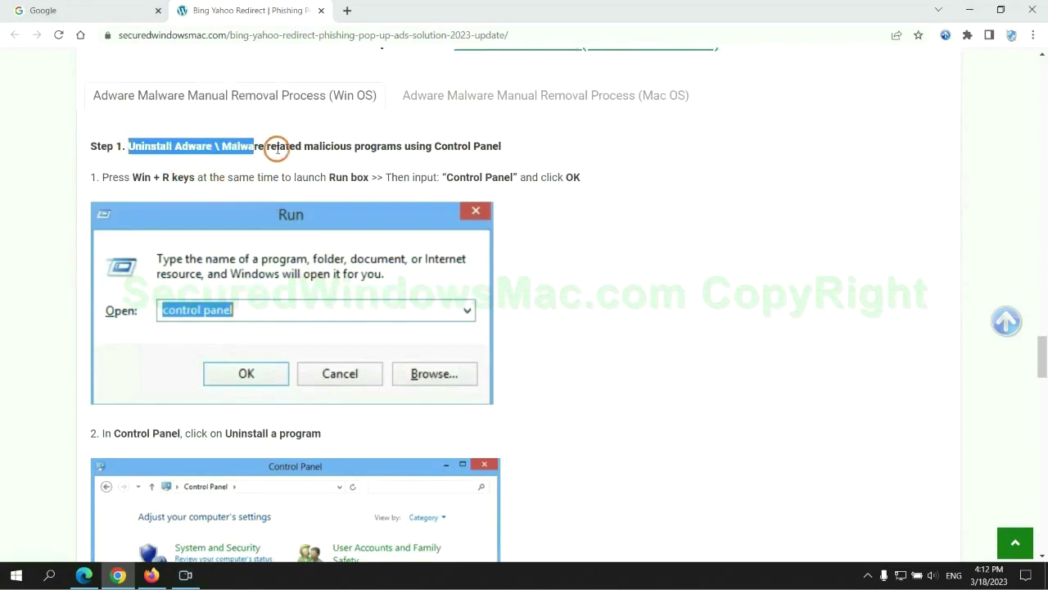
click(519, 170)
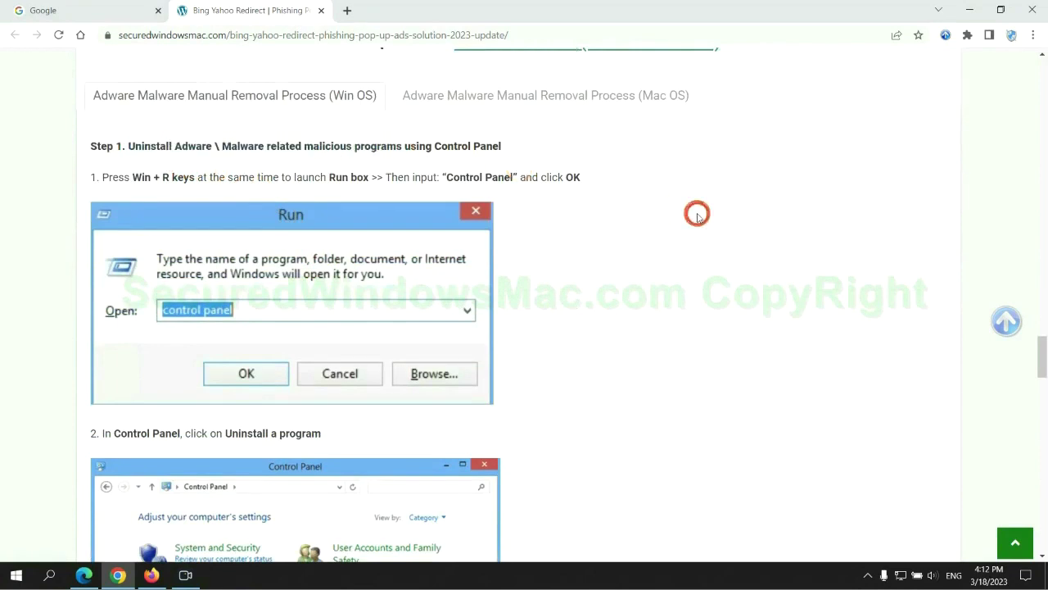
scroll(651, 214, down, 2)
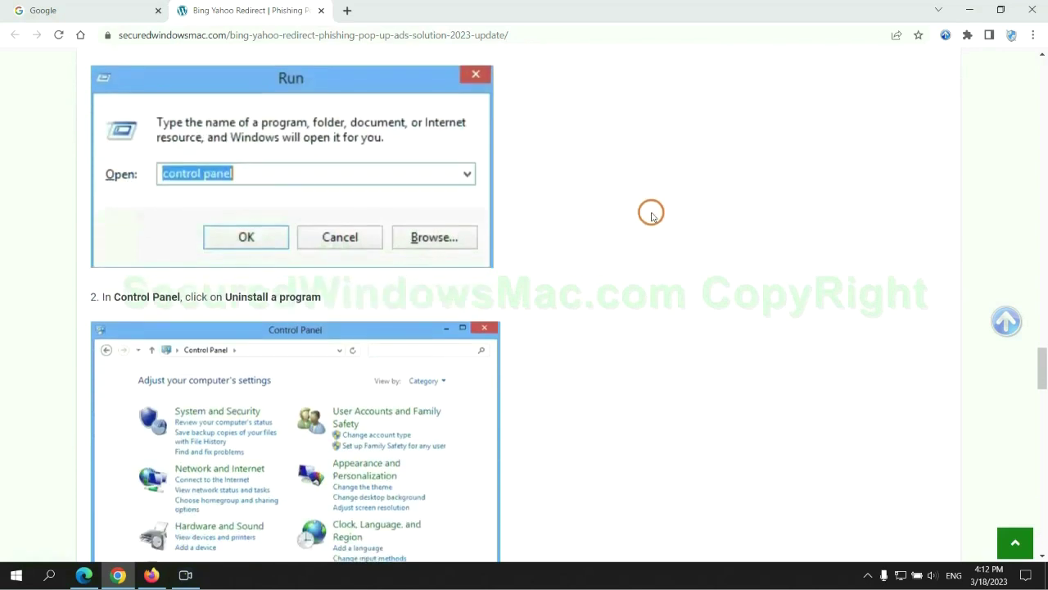
Open Programs and Features via Run and Control Panel, check Lantern's uninstall options, then close it
key(super+r)
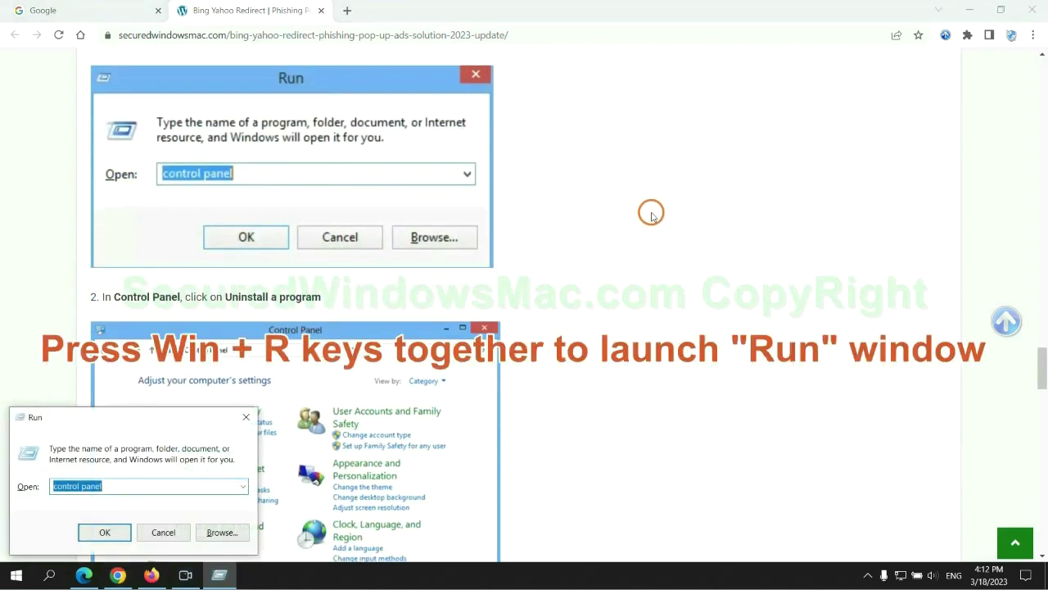
text(control)
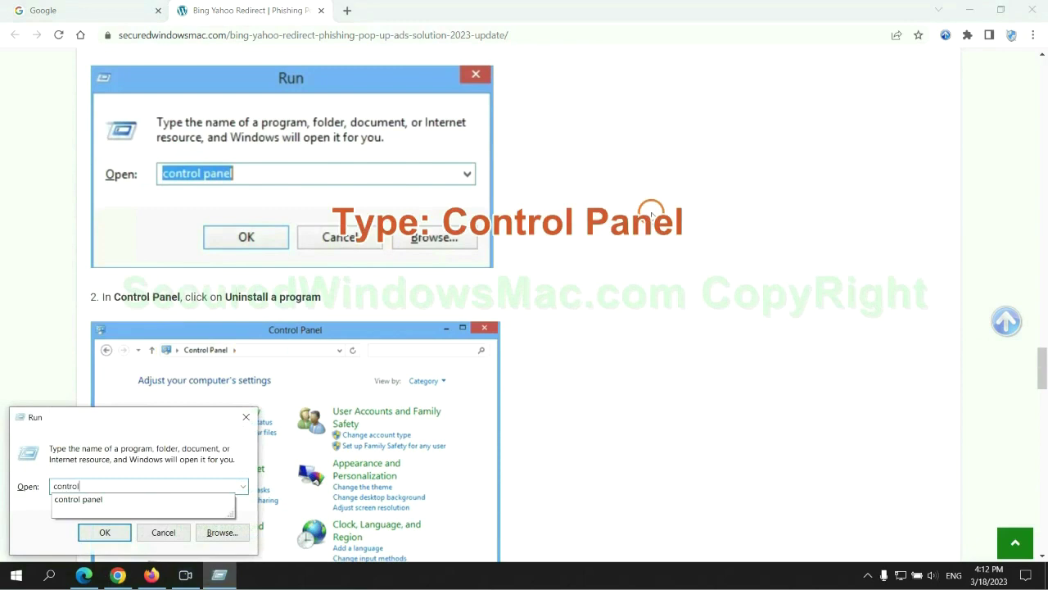
text(nel)
key(Return)
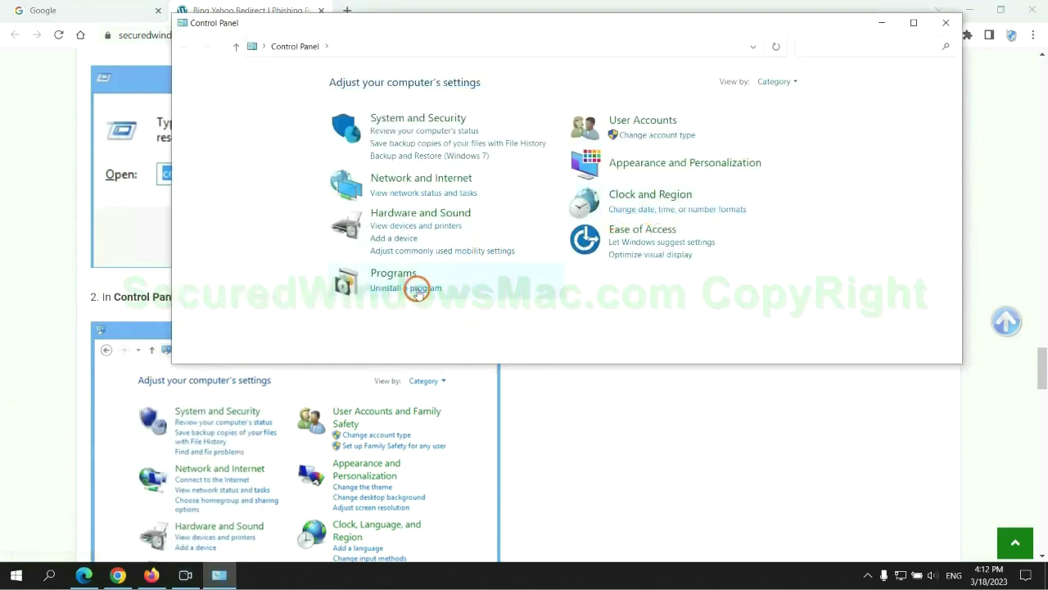
click(415, 287)
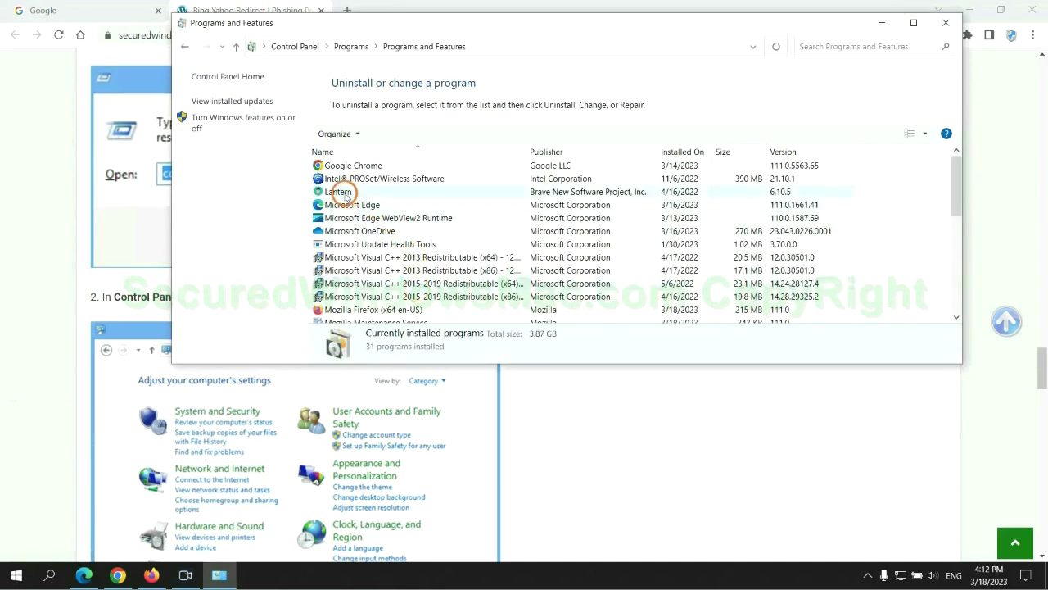
right_click(340, 194)
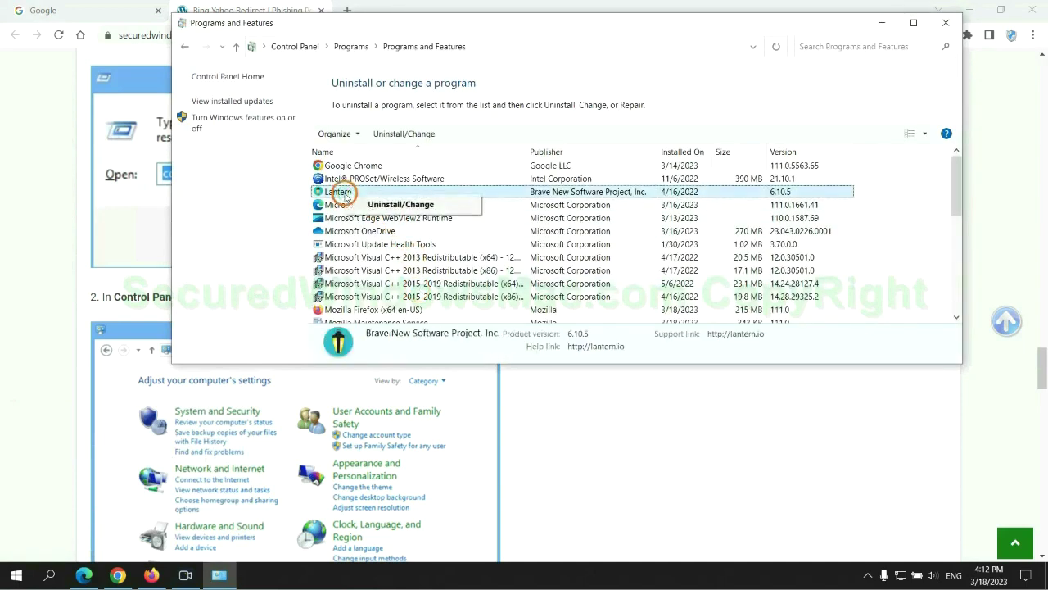
click(946, 23)
Scroll the tutorial to Step 2 on removing malicious extensions, then switch to Microsoft Edge
scroll(306, 346, down, 1)
scroll(297, 335, down, 5)
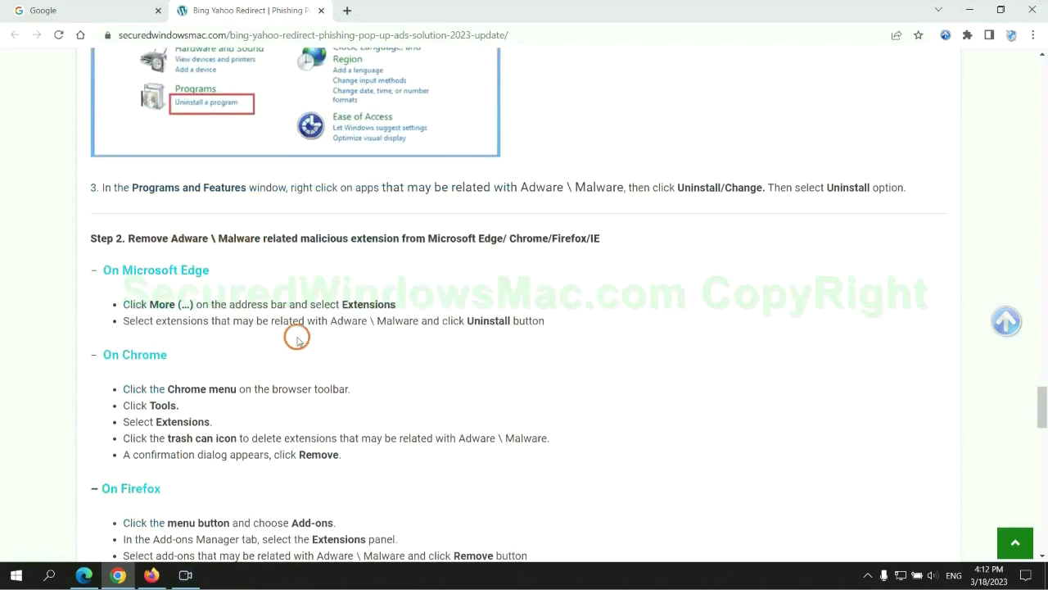
drag(301, 240, 399, 240)
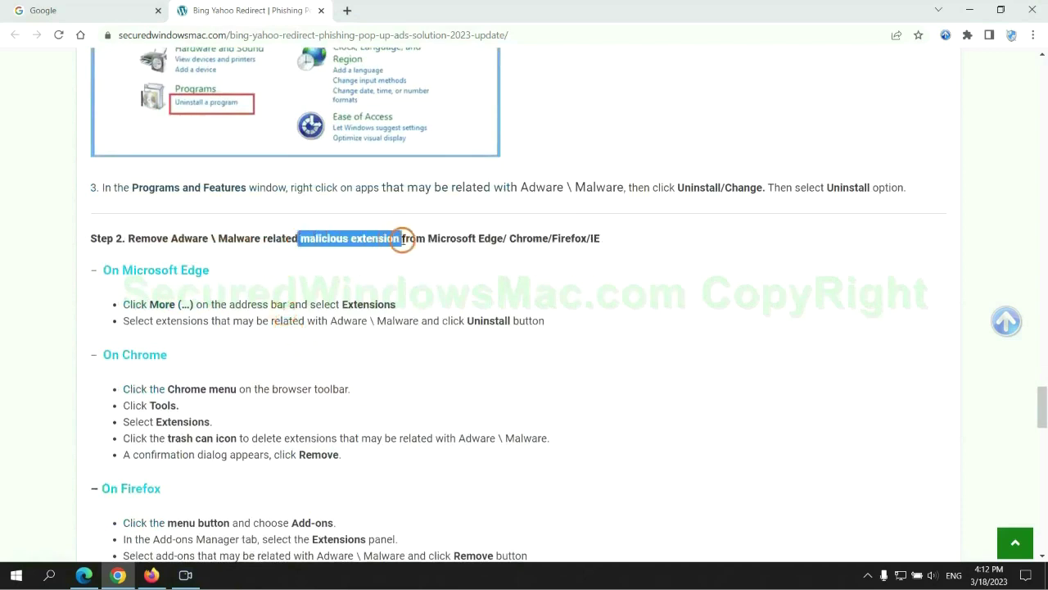
click(419, 261)
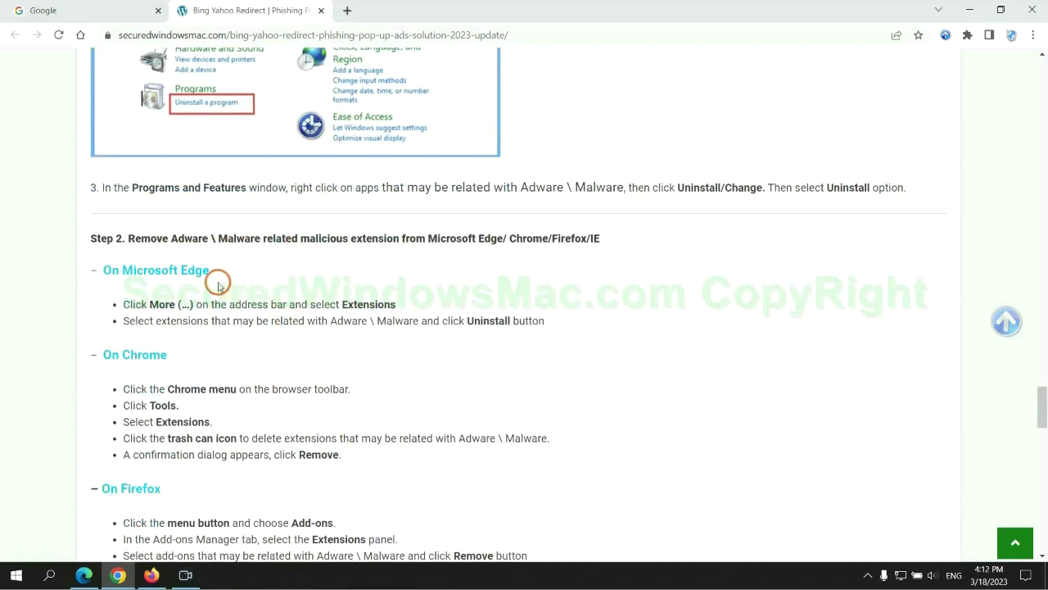
click(85, 573)
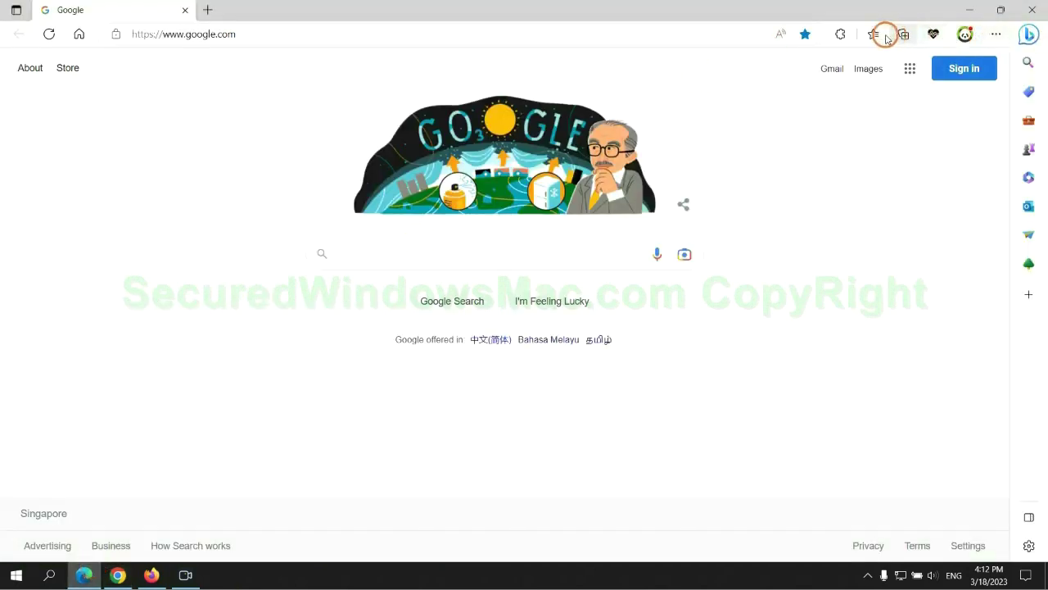
Remove the McAfee WebAdvisor extension from Edge's extensions page, then return to Chrome
click(868, 36)
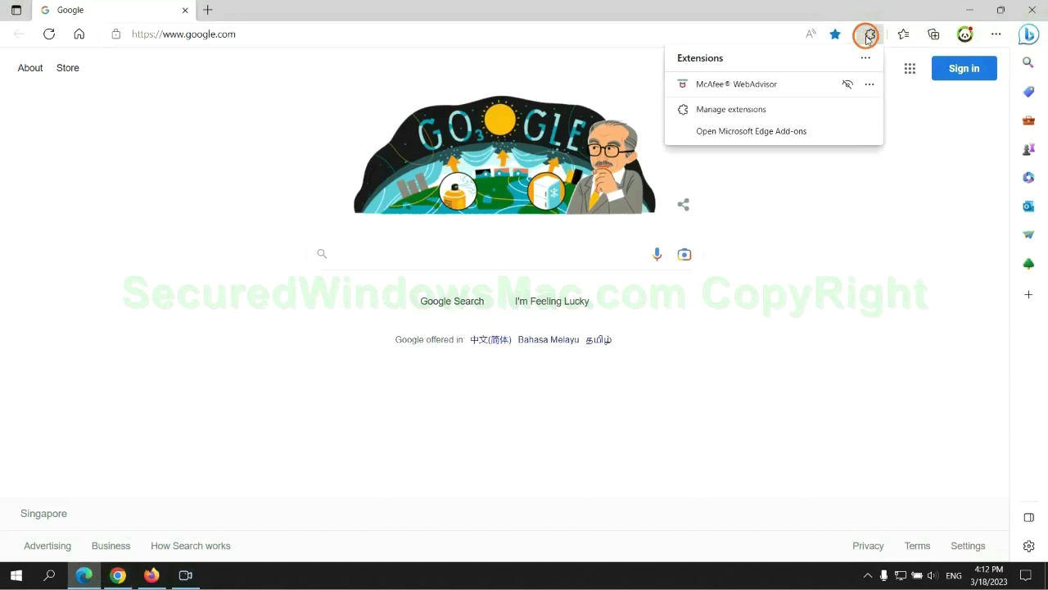
click(727, 110)
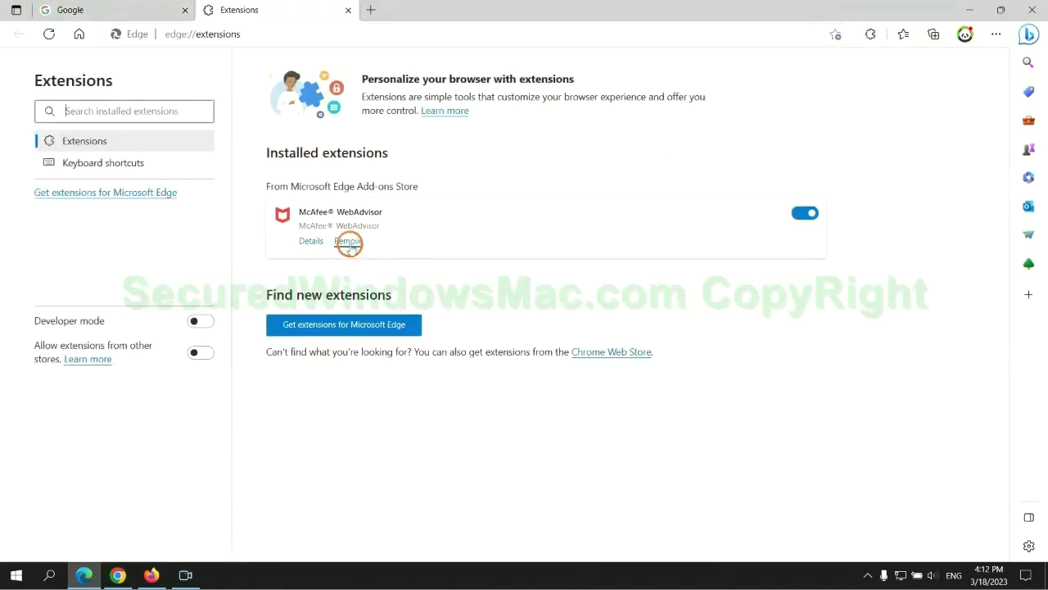
click(349, 241)
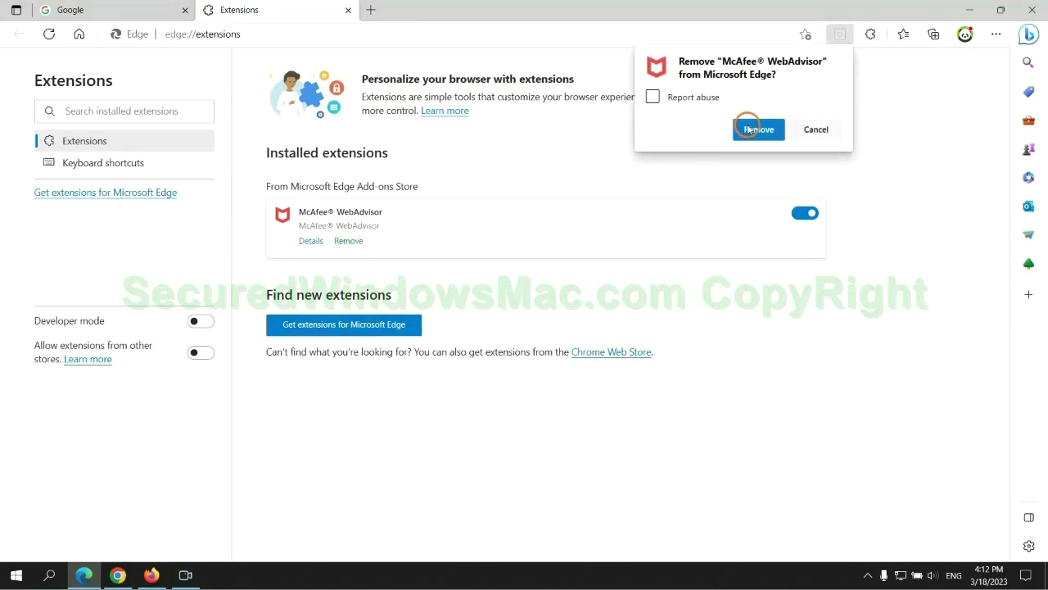
click(754, 129)
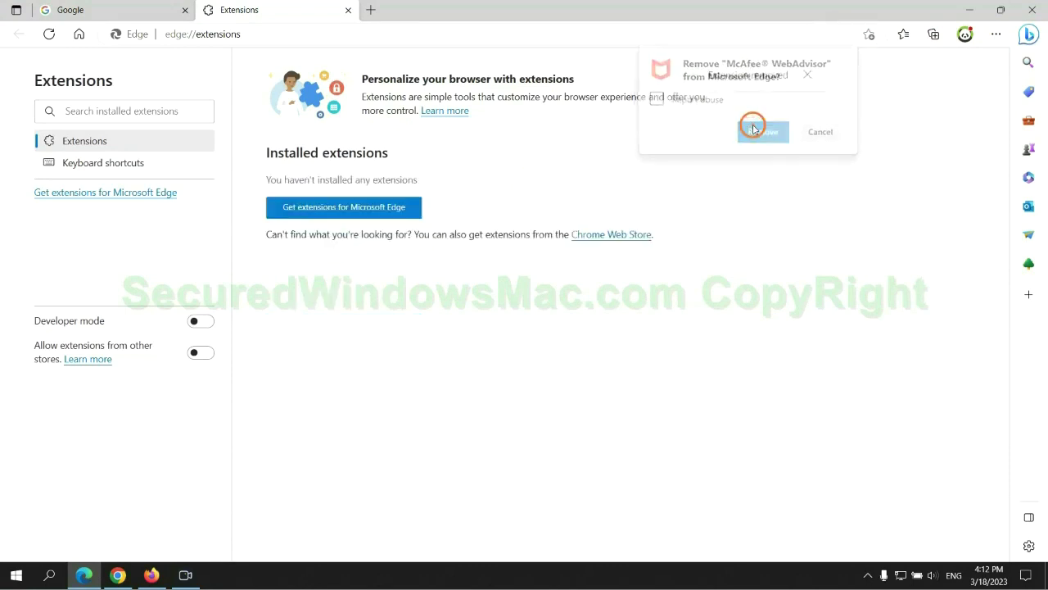
click(348, 10)
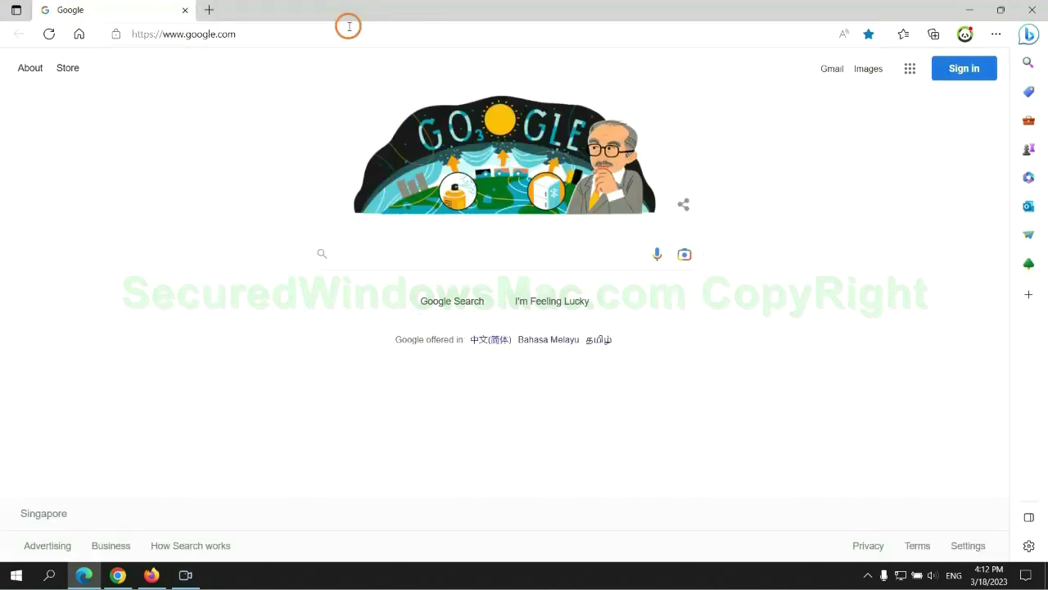
click(124, 576)
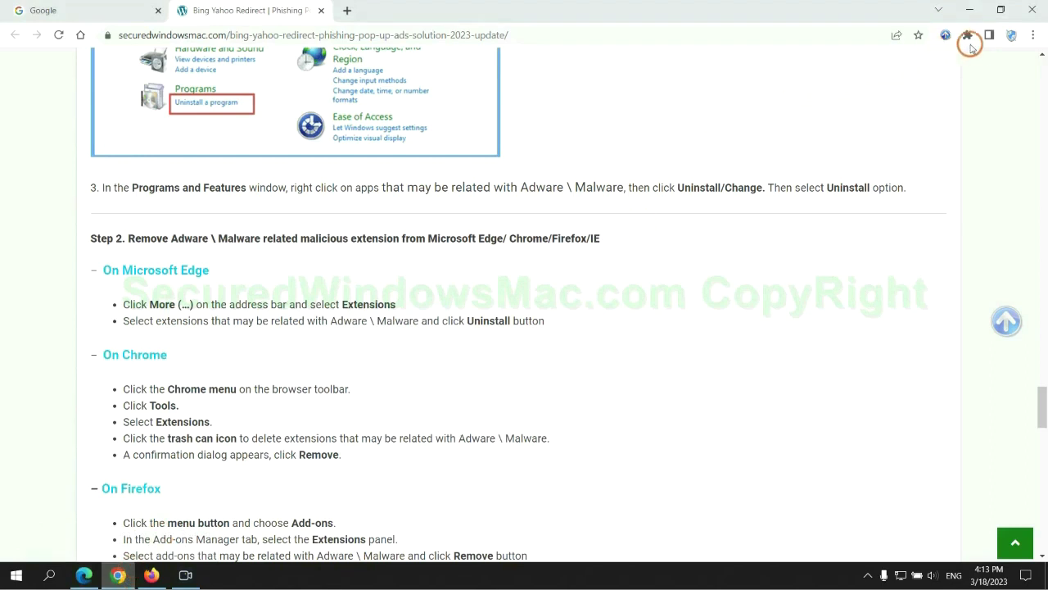
Uninstall Chrome's Ecosia extension, close its feedback page, and switch to Firefox
click(967, 35)
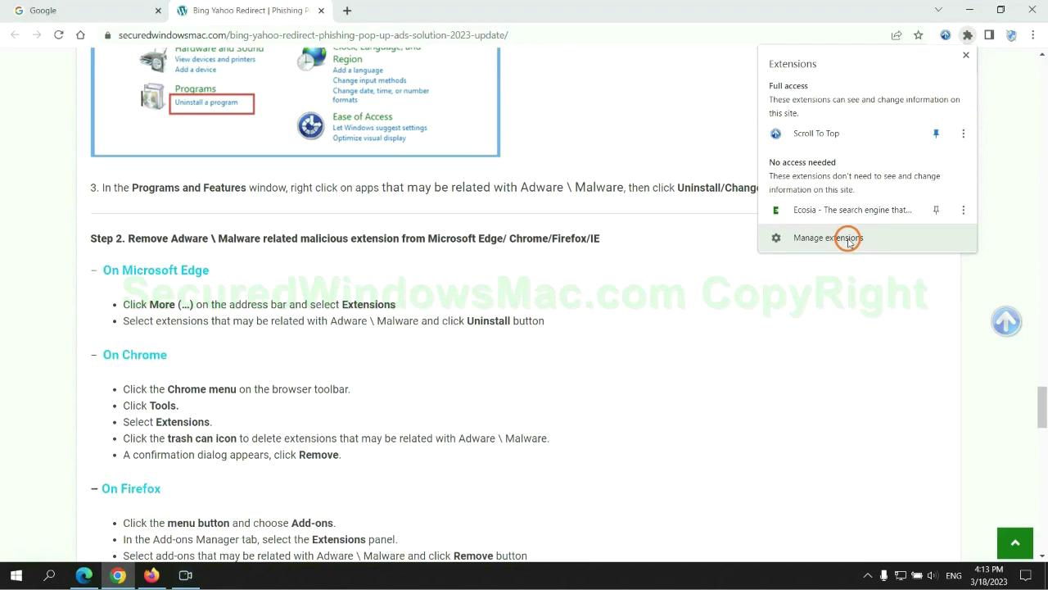
click(849, 238)
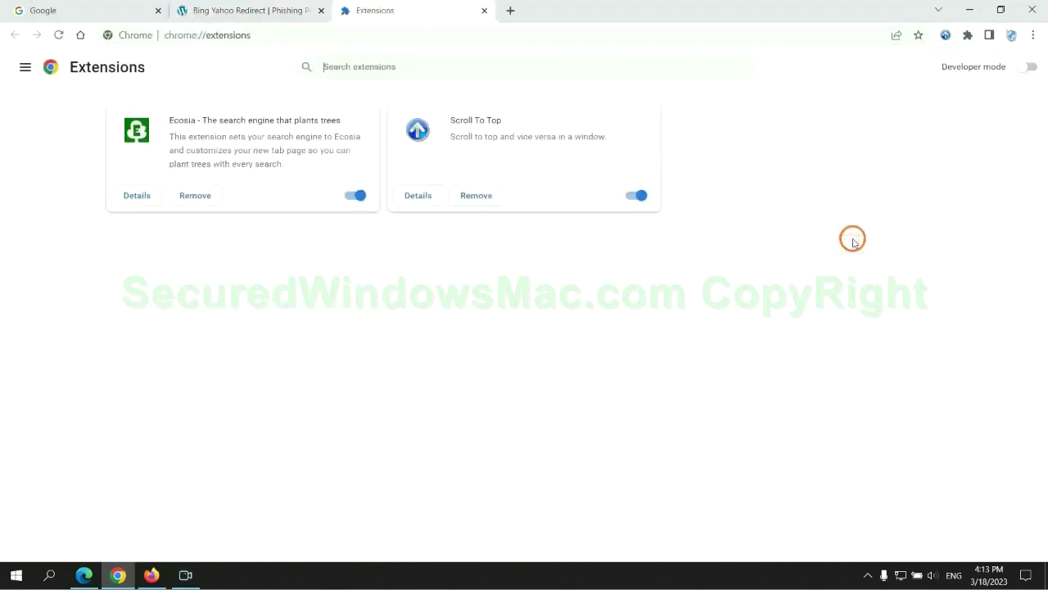
click(197, 197)
click(868, 145)
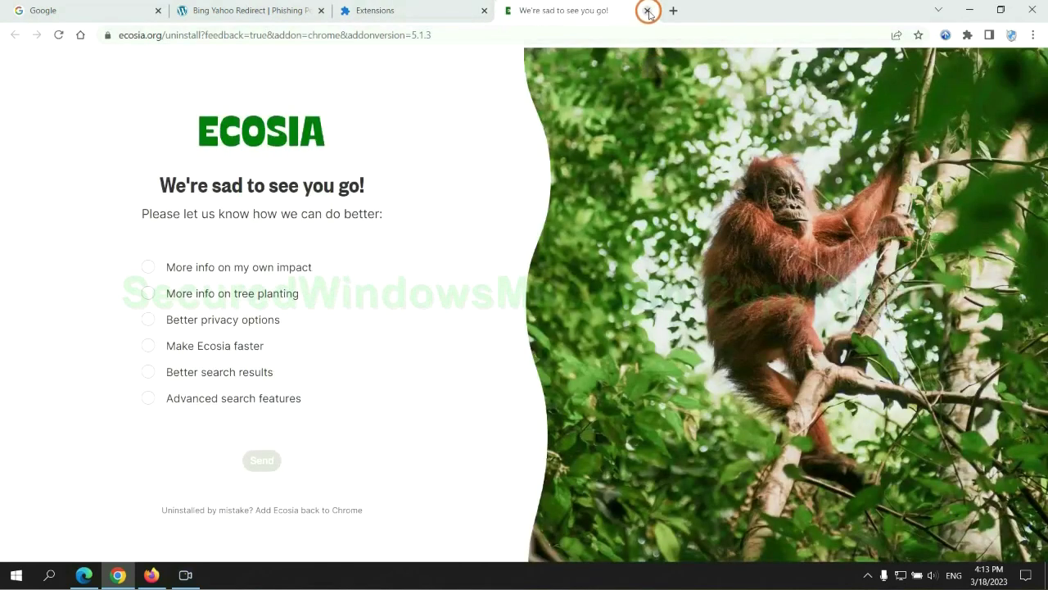
click(647, 10)
click(154, 573)
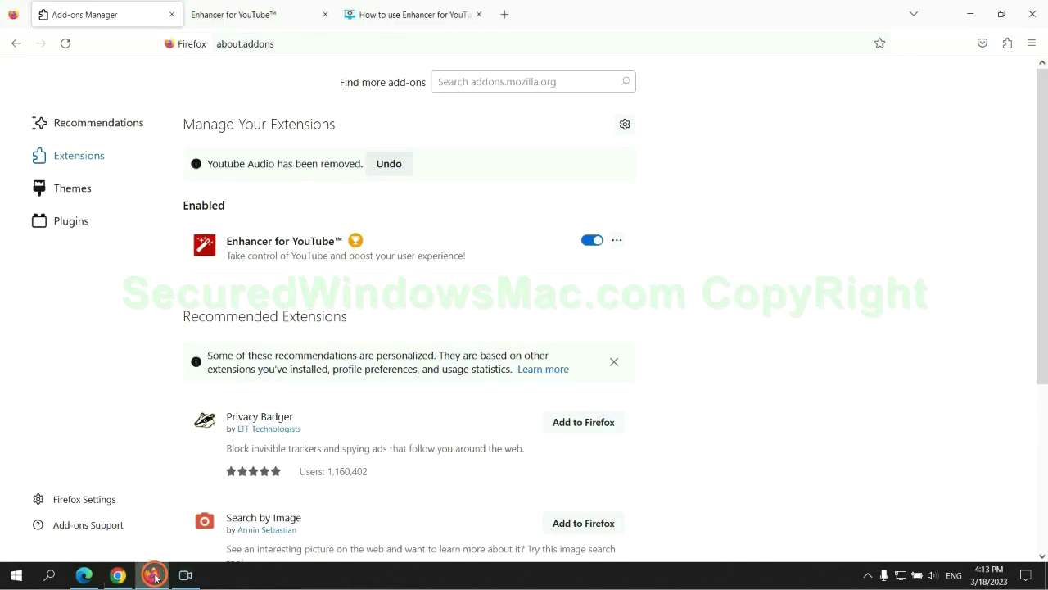
Remove Enhancer for YouTube from Firefox's add-ons manager
click(1006, 44)
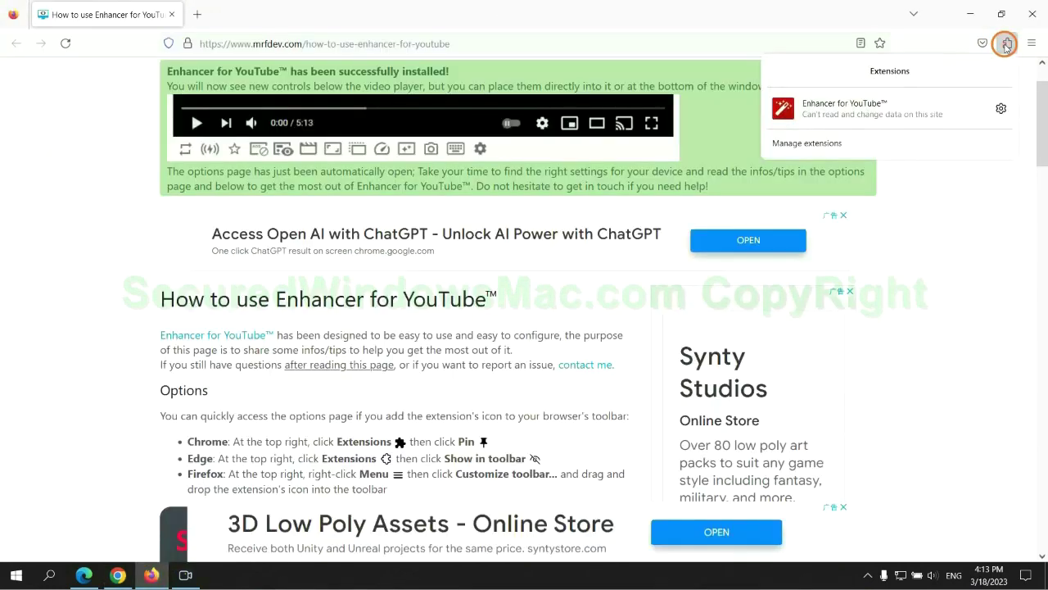
click(903, 141)
click(617, 200)
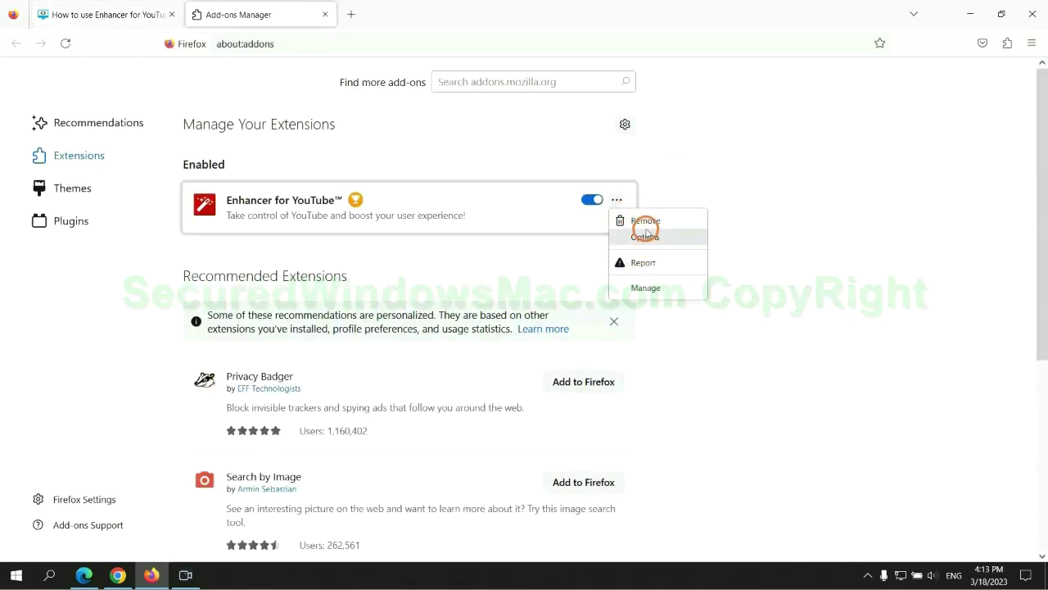
click(647, 222)
click(574, 122)
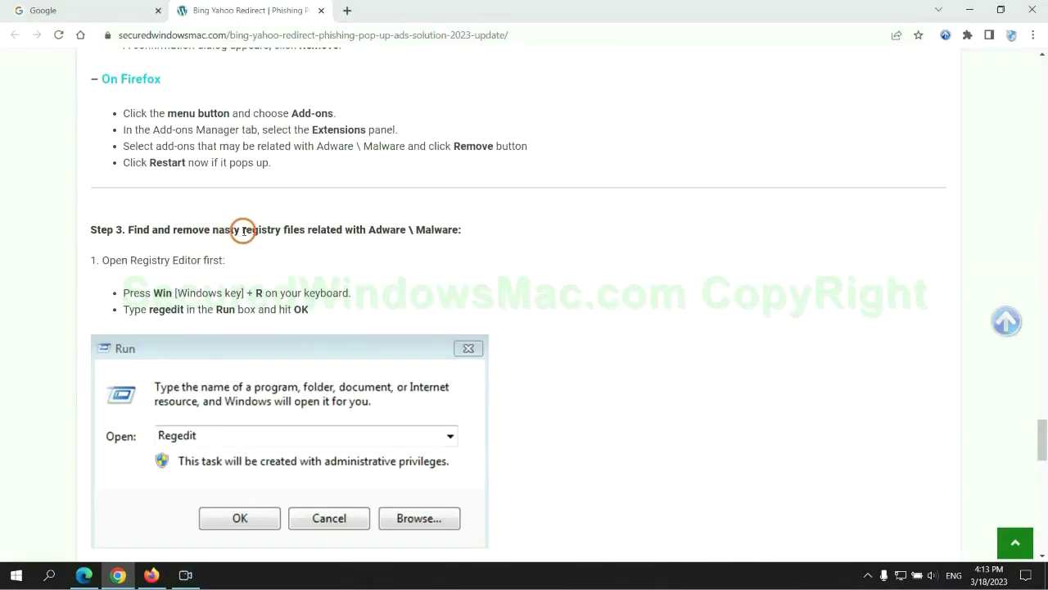
Scroll the Chrome tutorial to Step 3's registry cleanup instructions
drag(242, 229, 303, 243)
click(306, 261)
scroll(305, 260, down, 2)
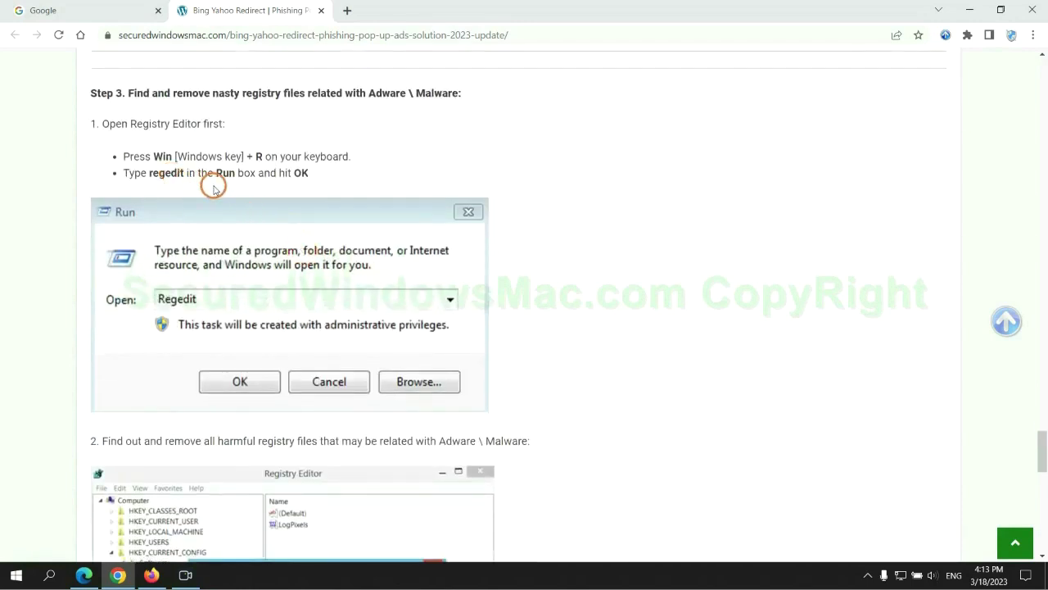
Launch Registry Editor by running regedit from the Run box
key(super+r)
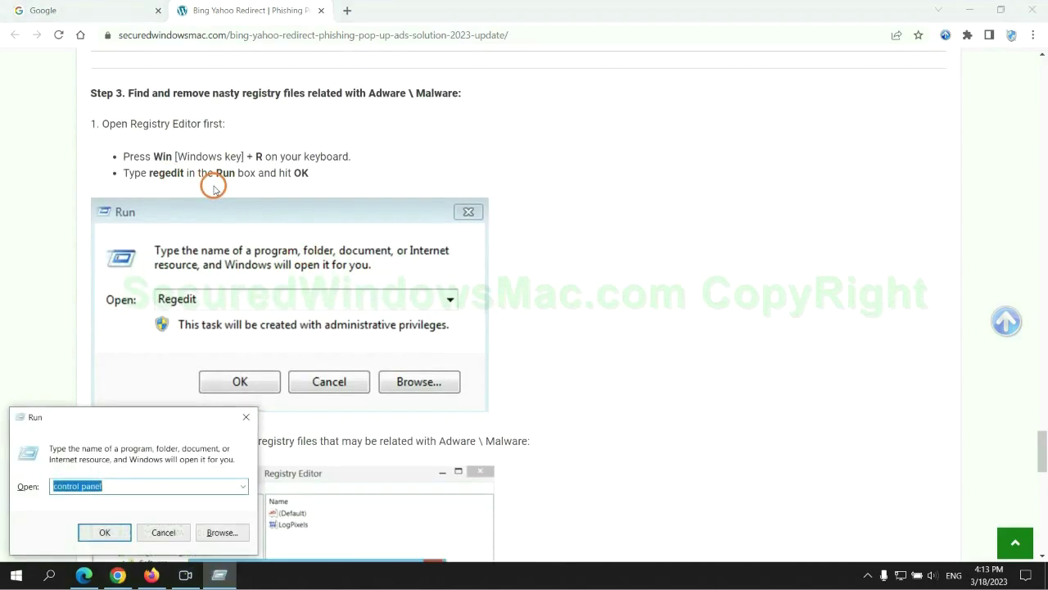
text(rege)
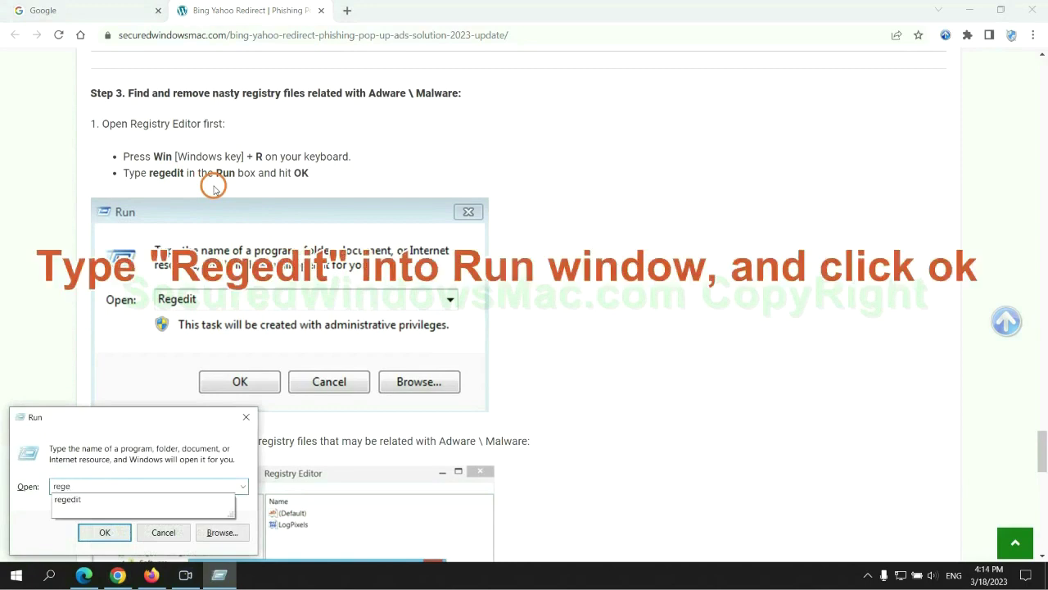
text(dit)
key(ctrl+a)
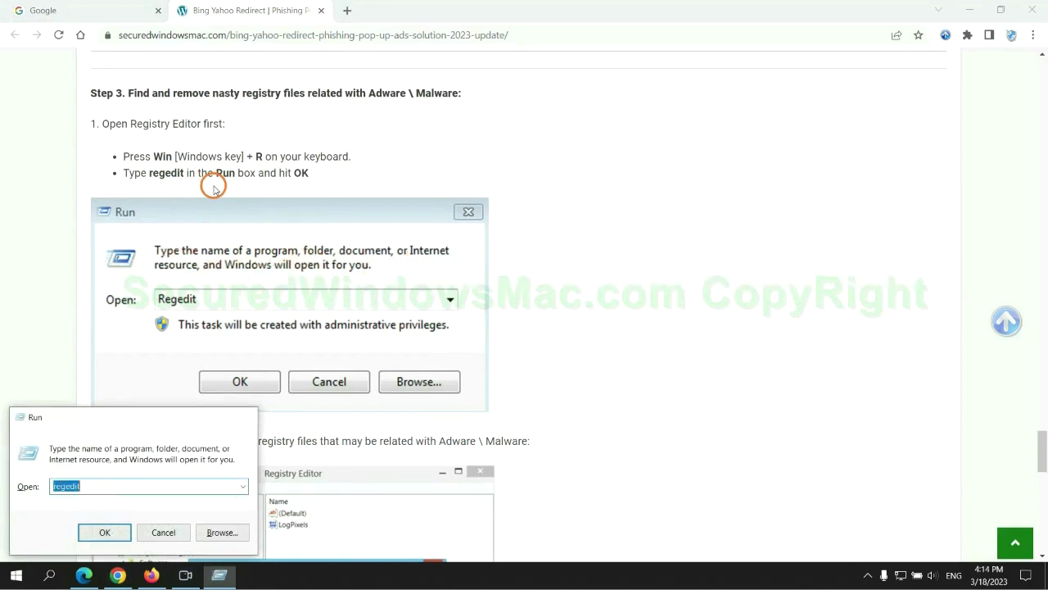
key(Return)
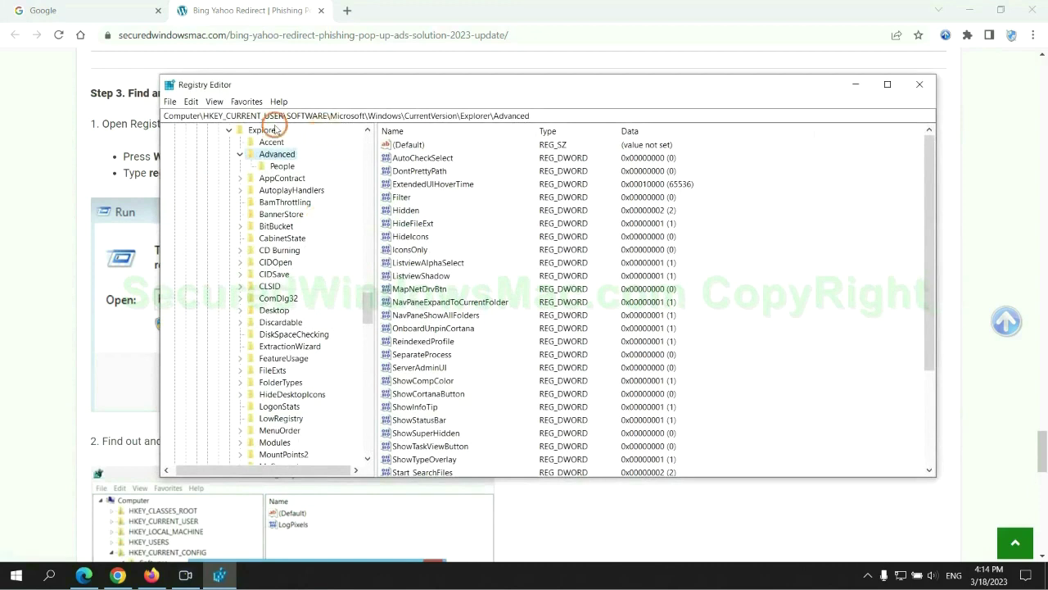
Search the registry for 'Apps' and bring up actions on the found StoreAppsOnTaskbar value
click(191, 101)
click(331, 194)
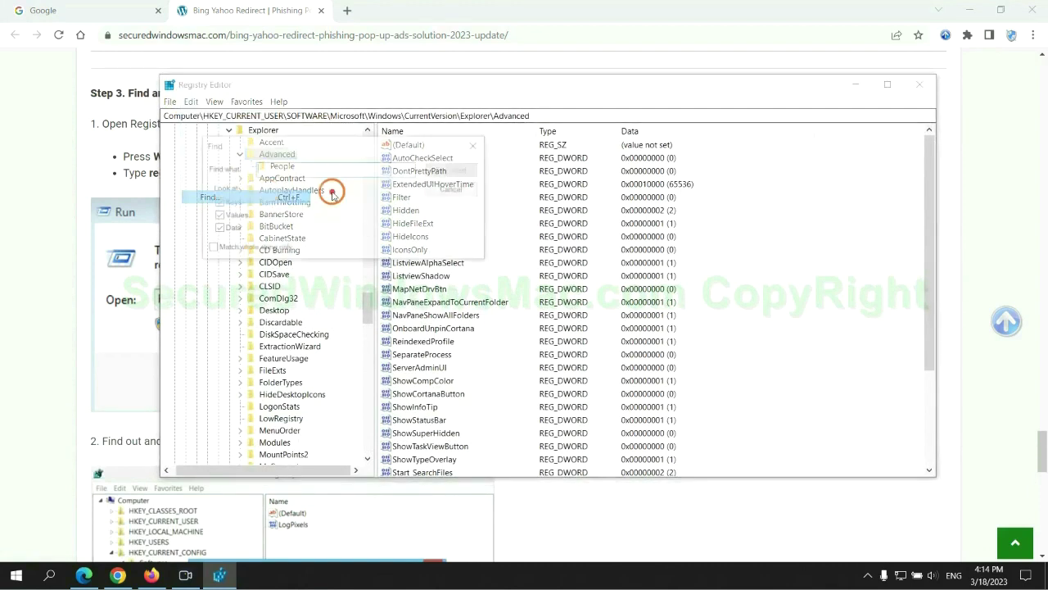
text(Apps)
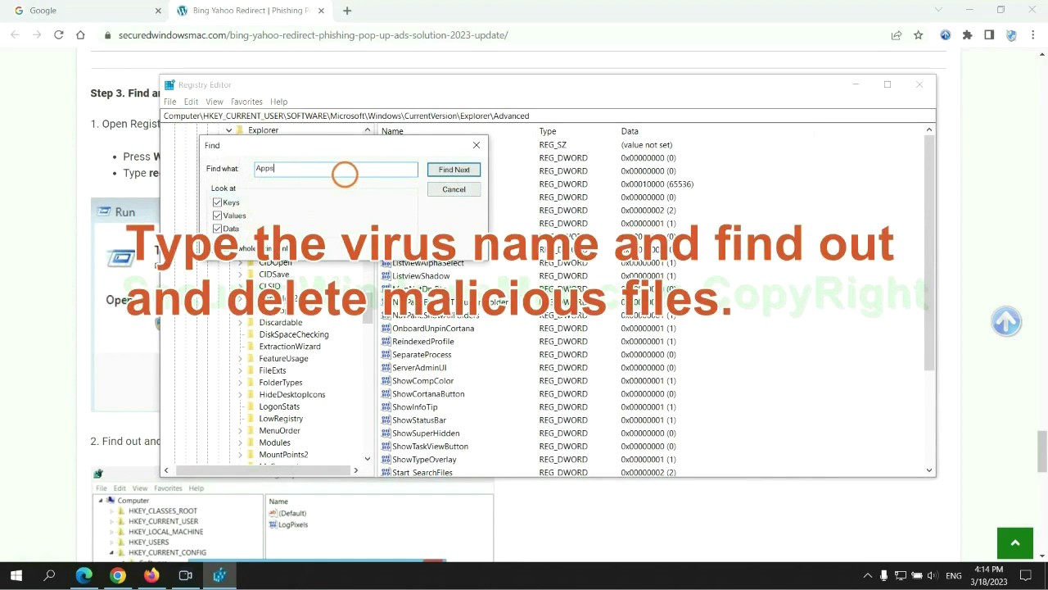
key(Return)
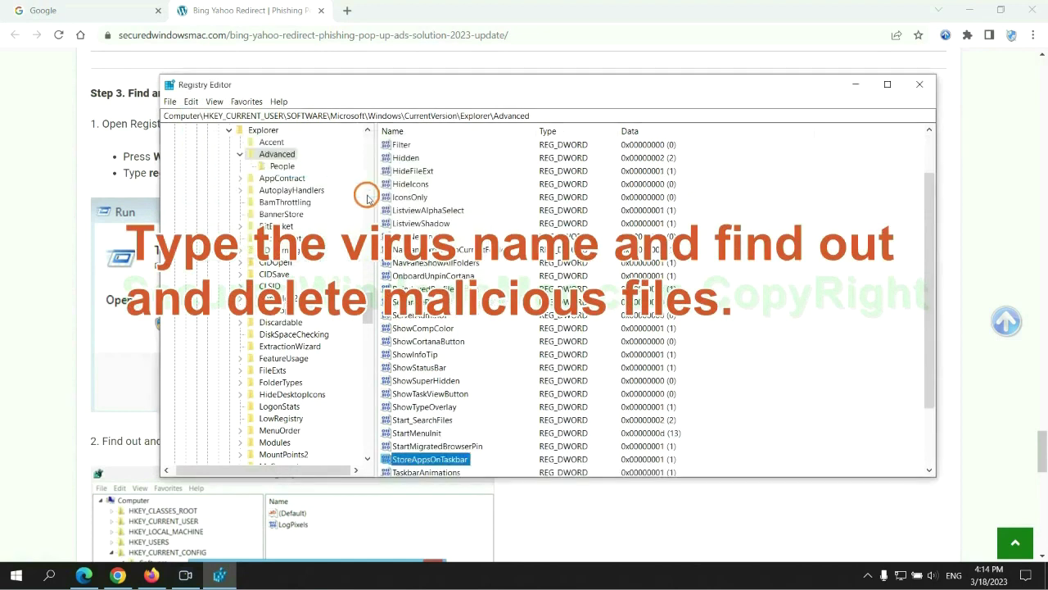
right_click(458, 381)
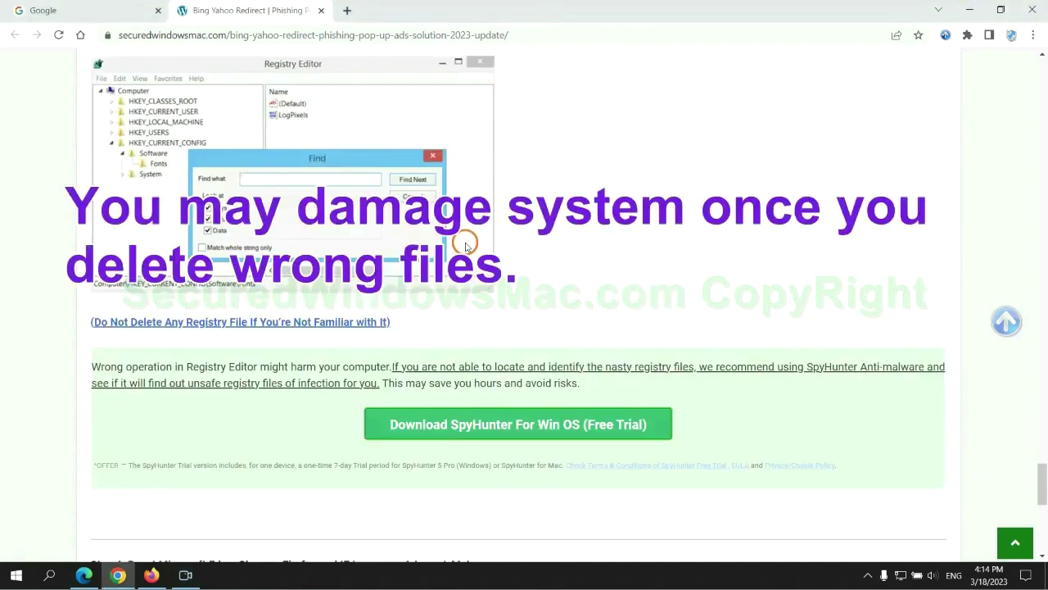
Scroll the guide to Step 4's browser reset instructions and switch to Microsoft Edge
scroll(467, 240, down, 1)
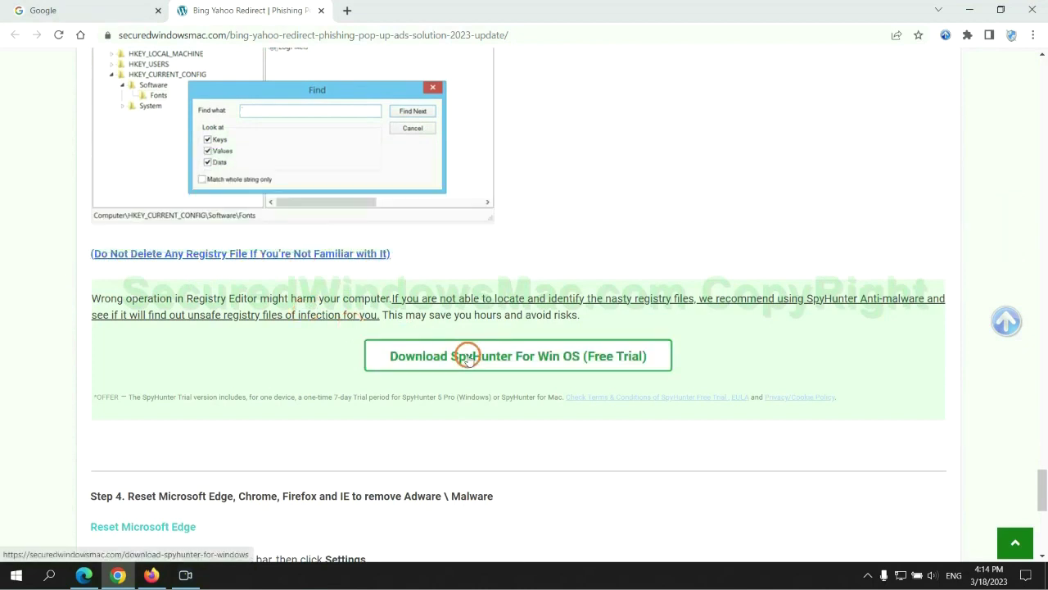
scroll(467, 356, down, 5)
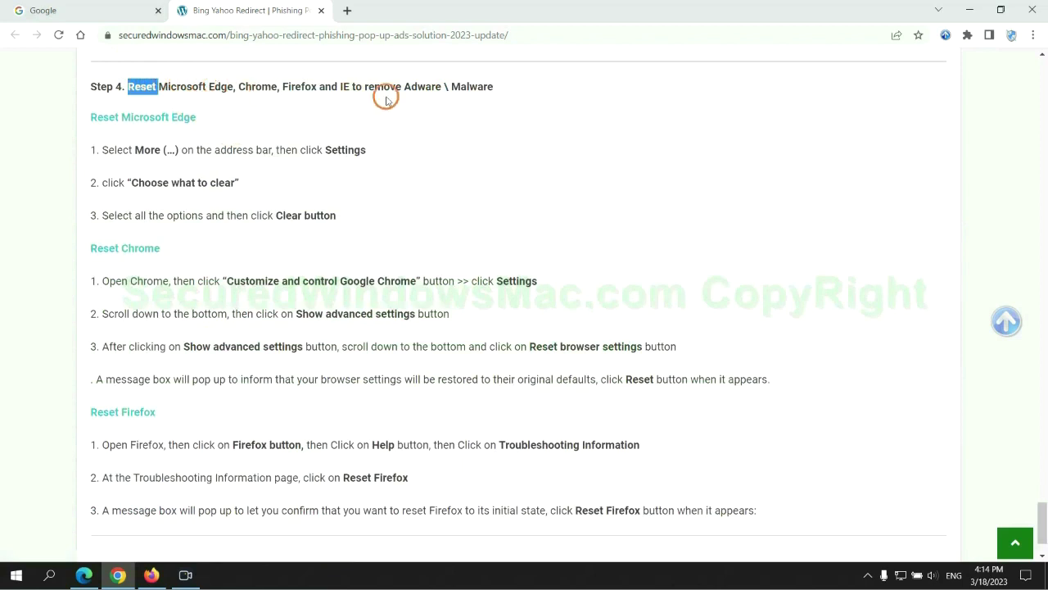
click(405, 115)
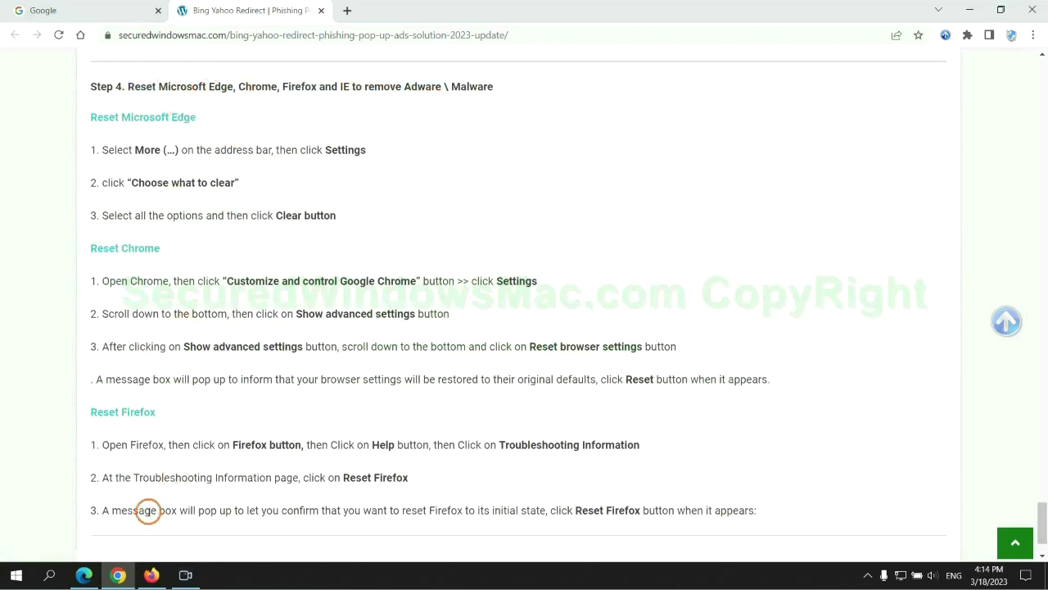
click(84, 575)
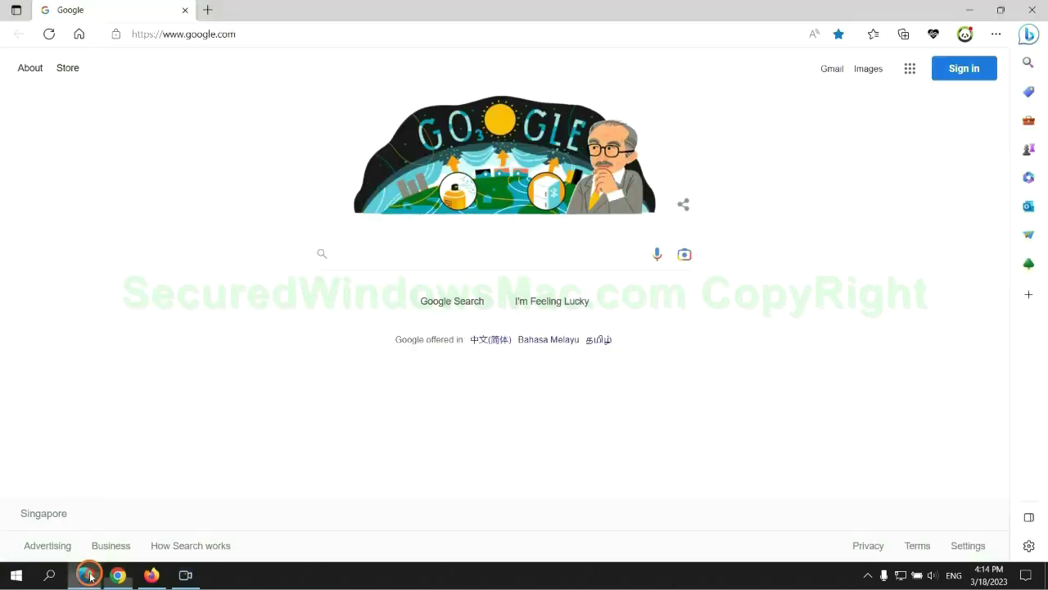
Clear Edge's all-time browsing history, downloads, cookies and cached files via Privacy, search, and services
click(992, 38)
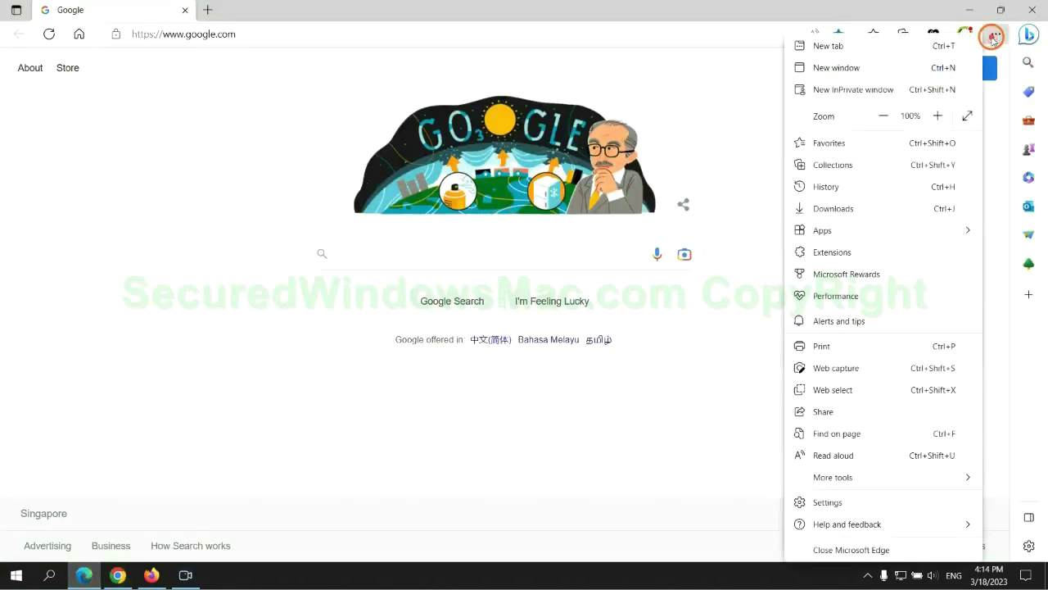
click(827, 502)
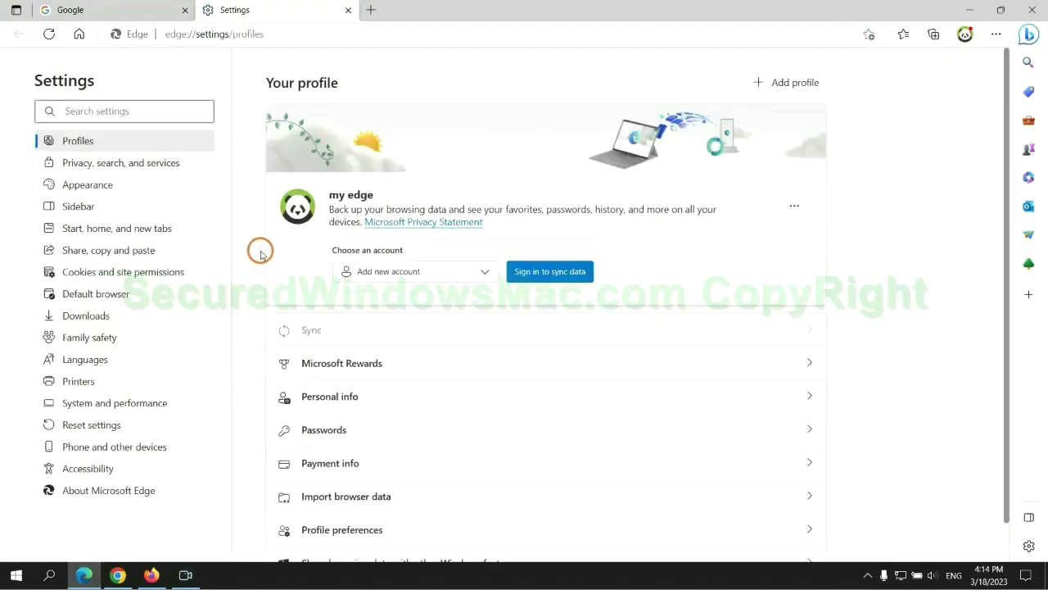
click(172, 168)
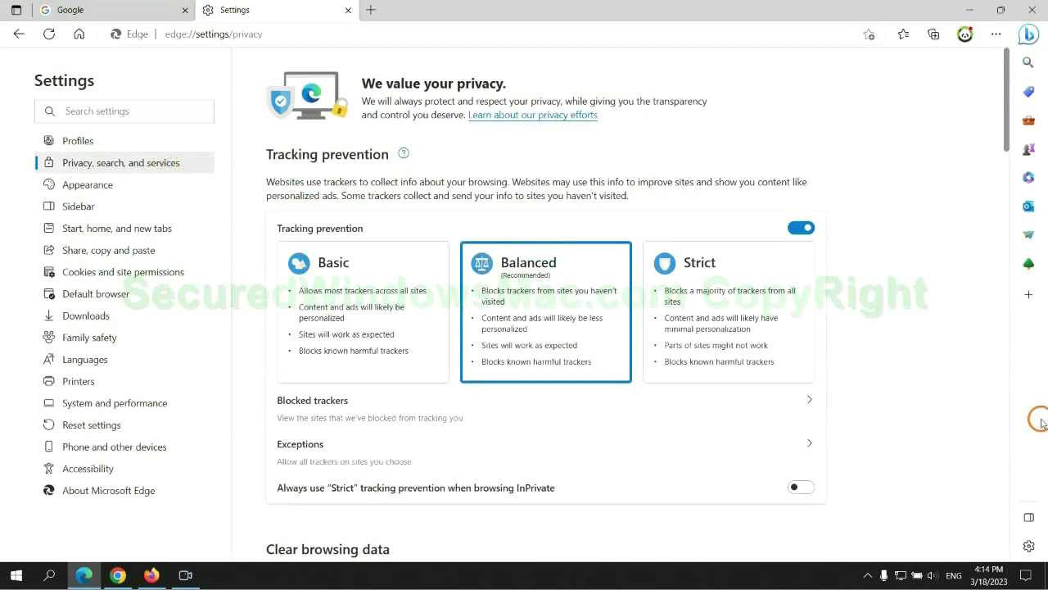
scroll(863, 365, down, 3)
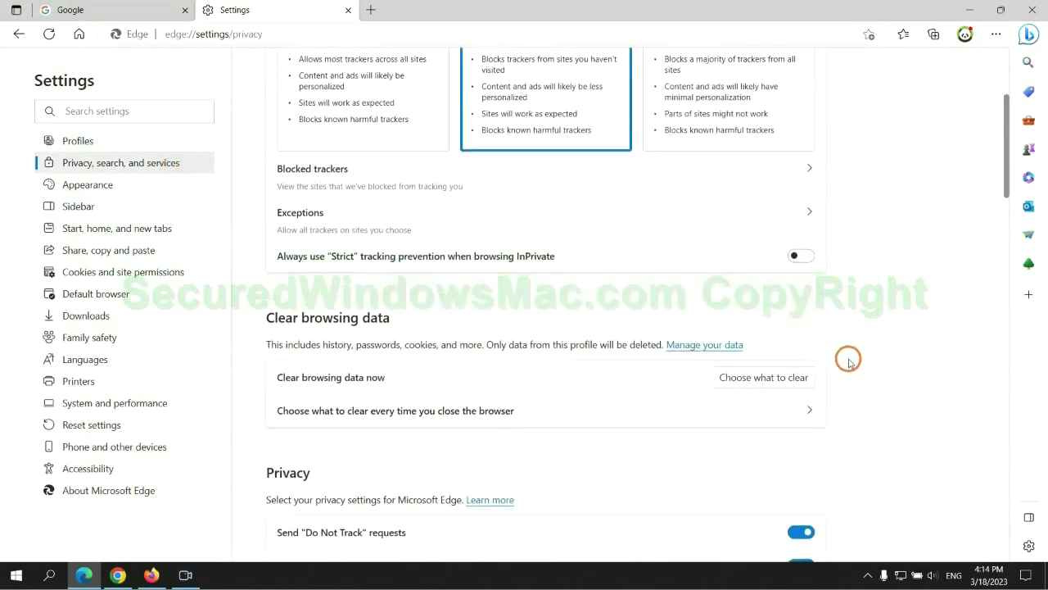
click(778, 379)
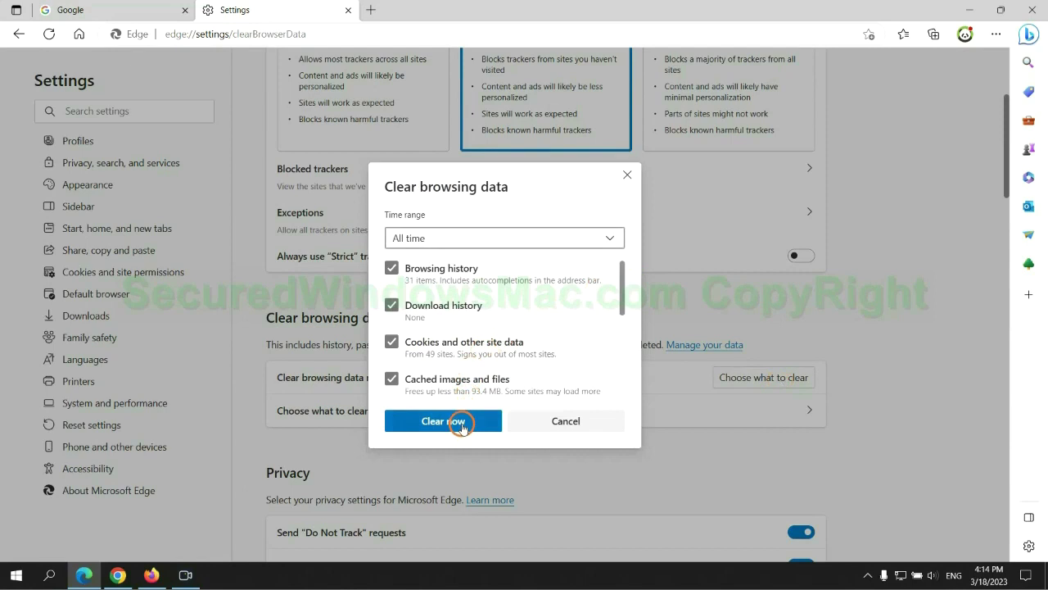
click(118, 575)
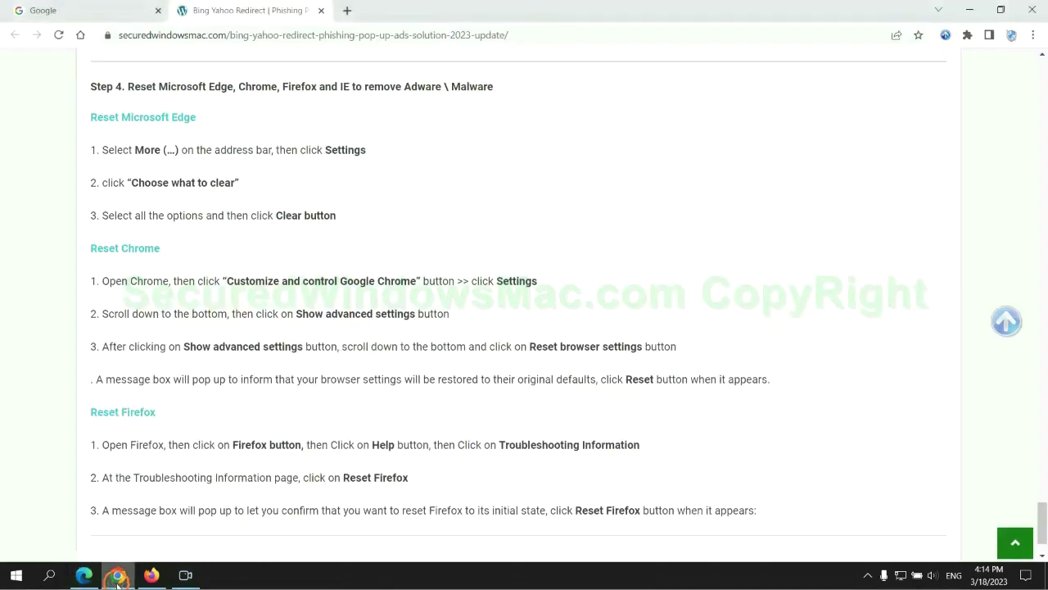
Bring up Chrome's 'Restore settings to their original defaults' confirmation prompt
click(1031, 35)
text(reset)
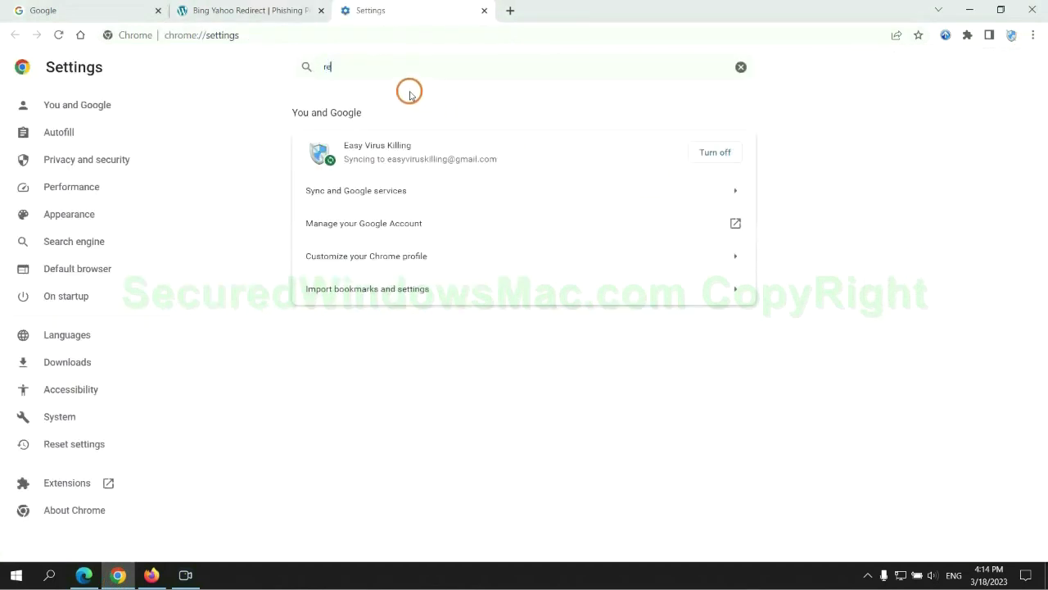
click(548, 361)
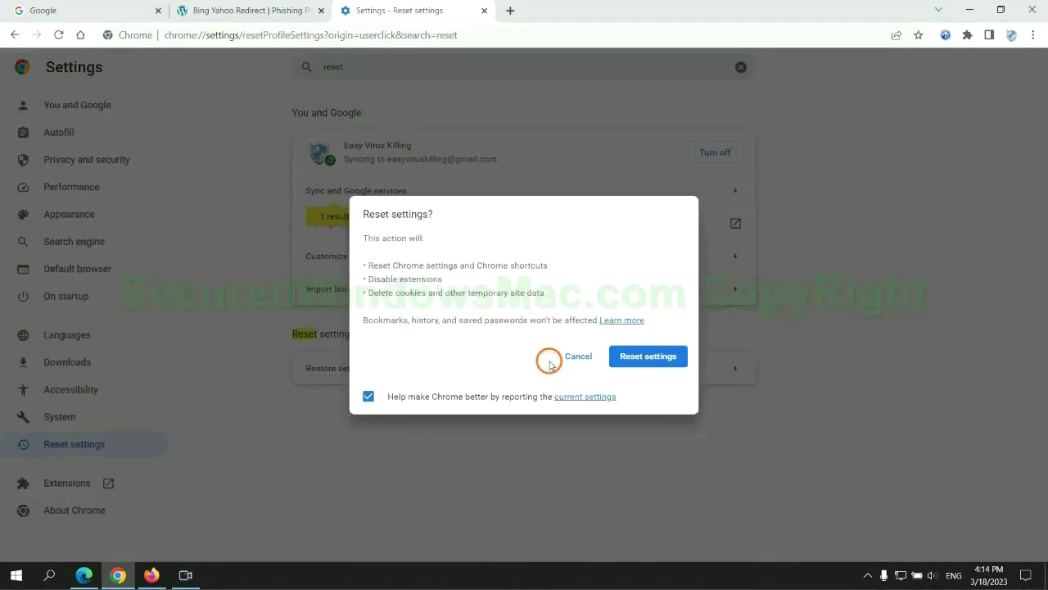
click(151, 574)
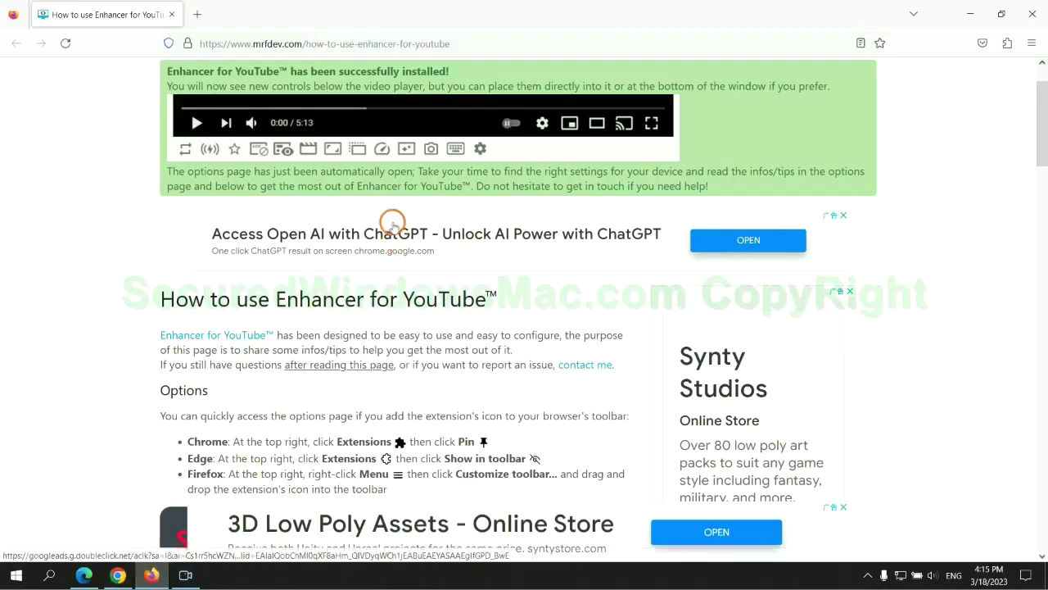
Refresh Firefox from Help > More troubleshooting information, then highlight the guide's SpyHunter closing note
click(1031, 43)
click(891, 419)
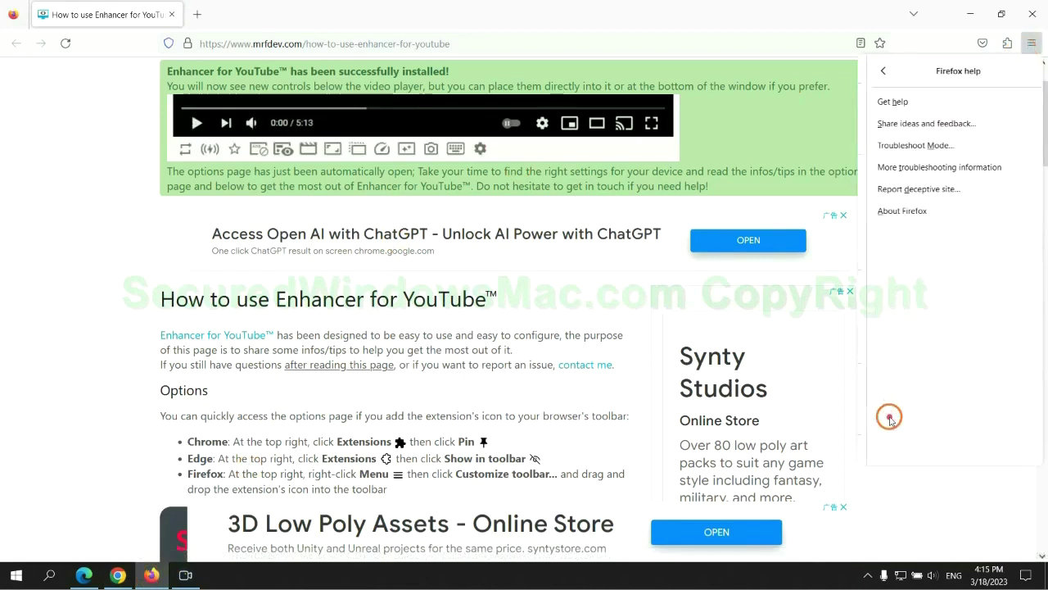
click(935, 168)
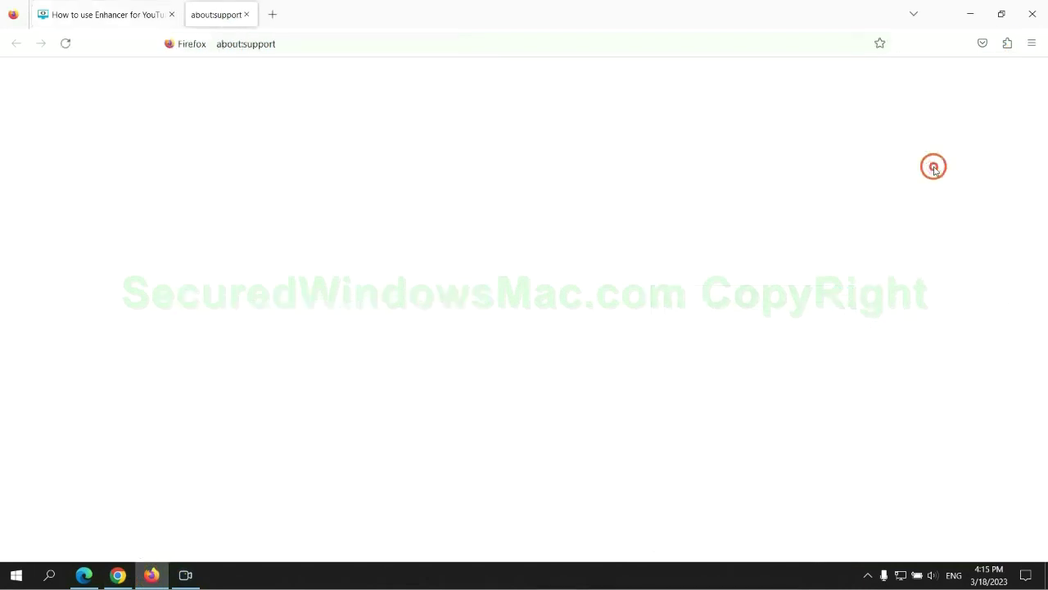
click(718, 156)
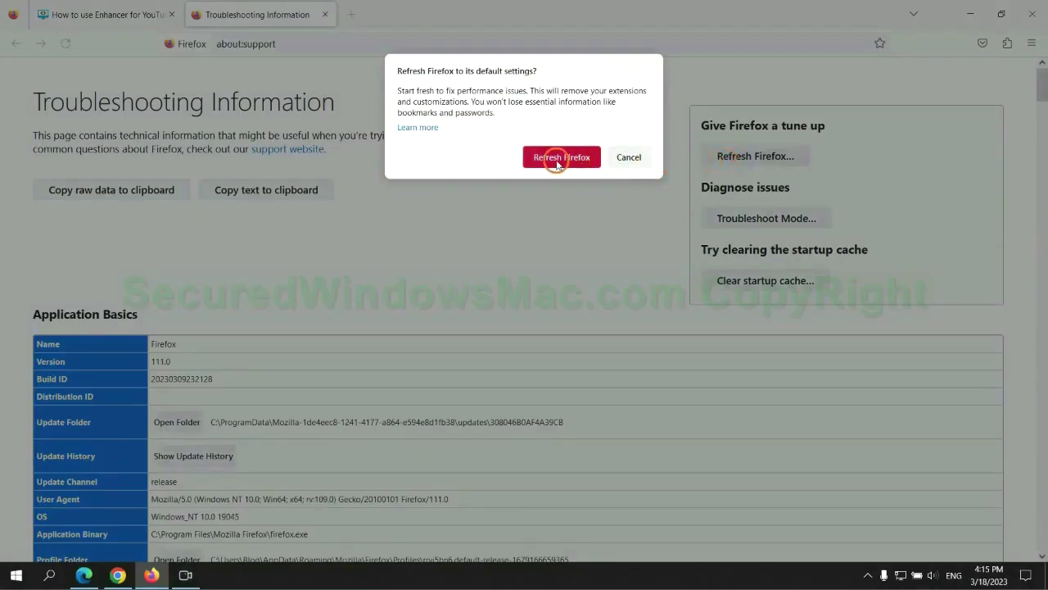
click(118, 574)
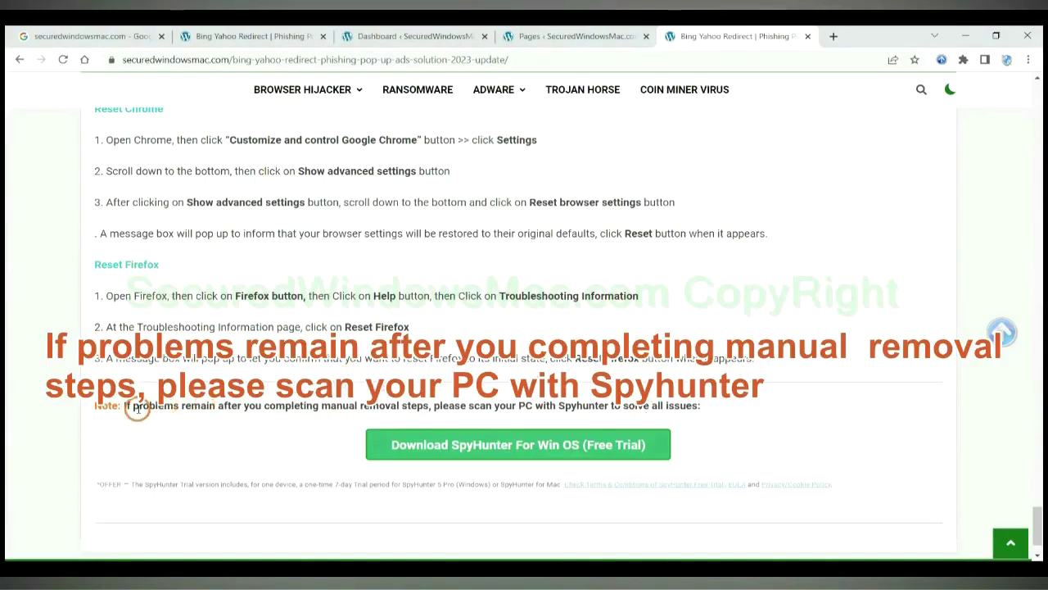
drag(125, 405, 226, 410)
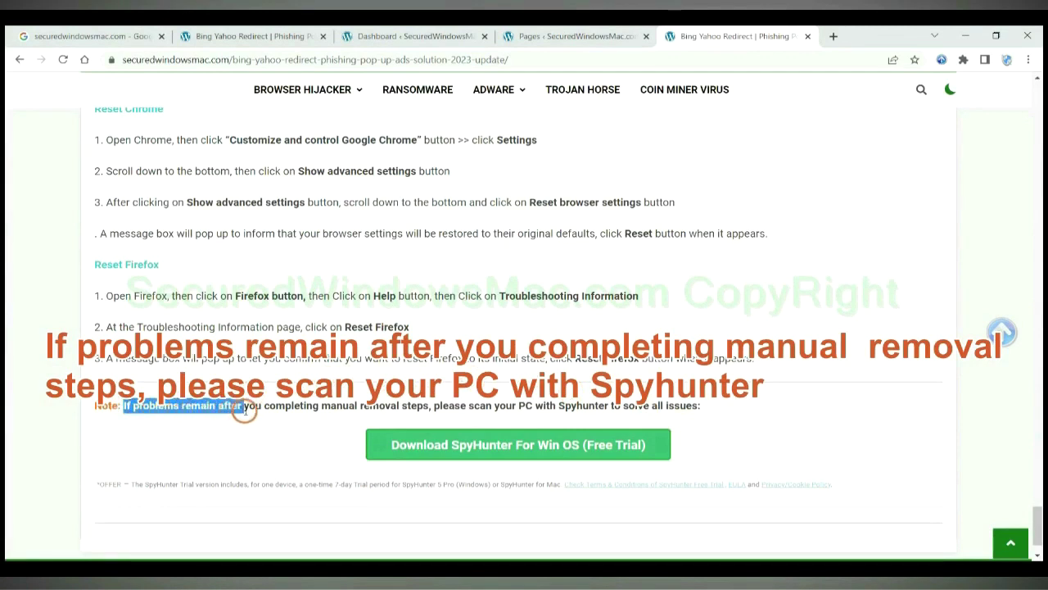